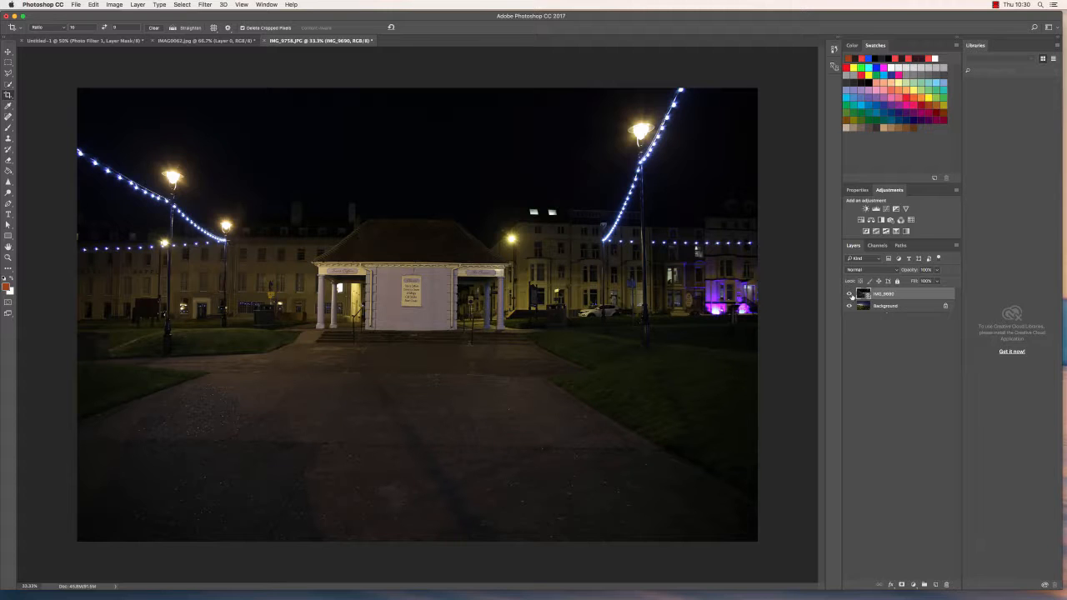
- Toggle the visibility of the IMG_9690 layer to compare the kiosk photo with the clifftop background
left_click(850, 294)
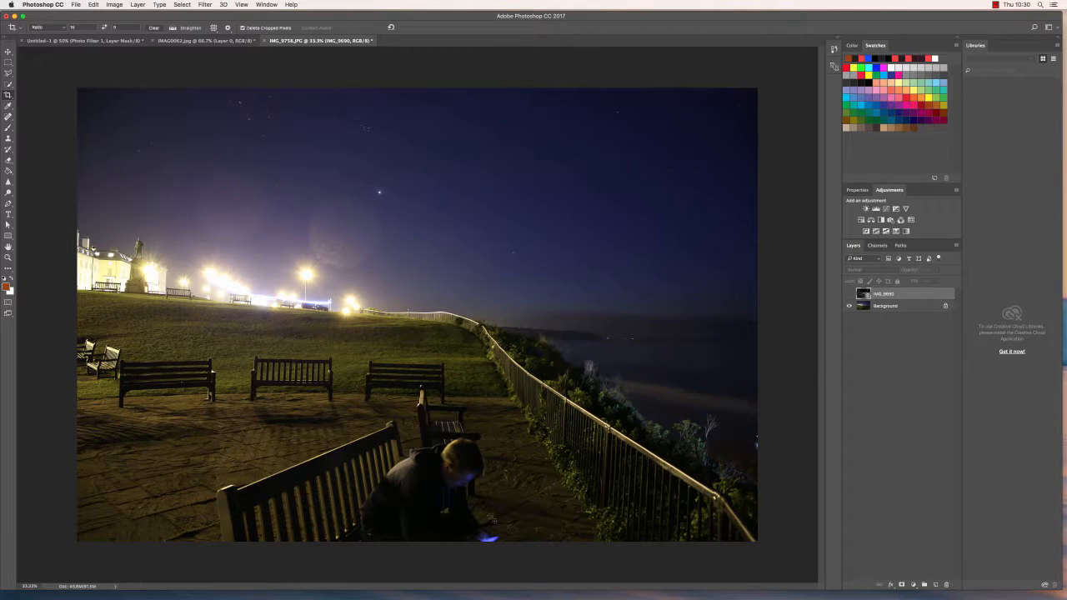
left_click(849, 295)
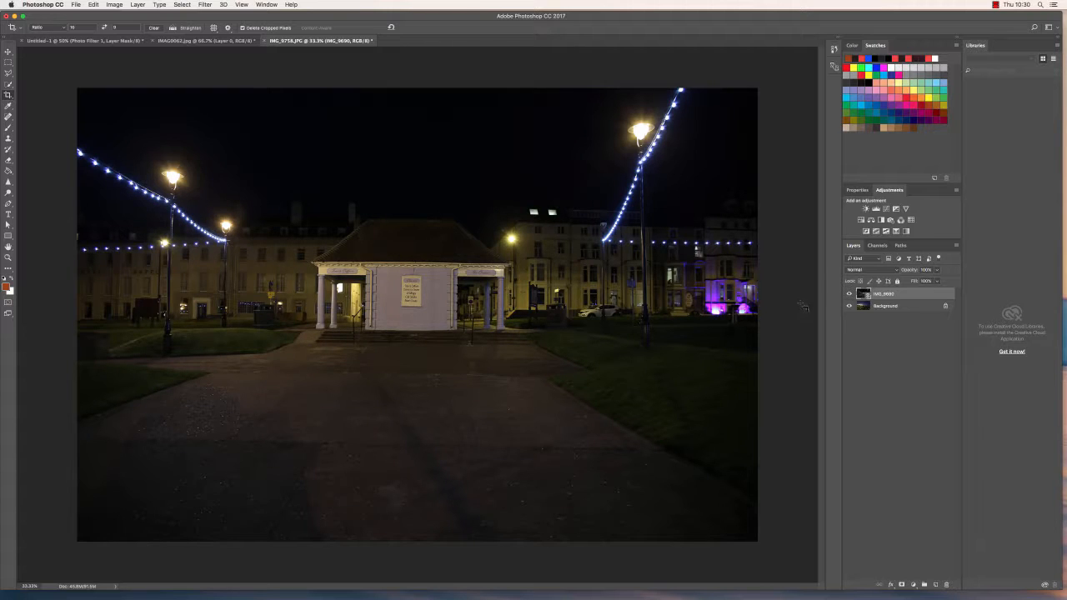
left_click(849, 295)
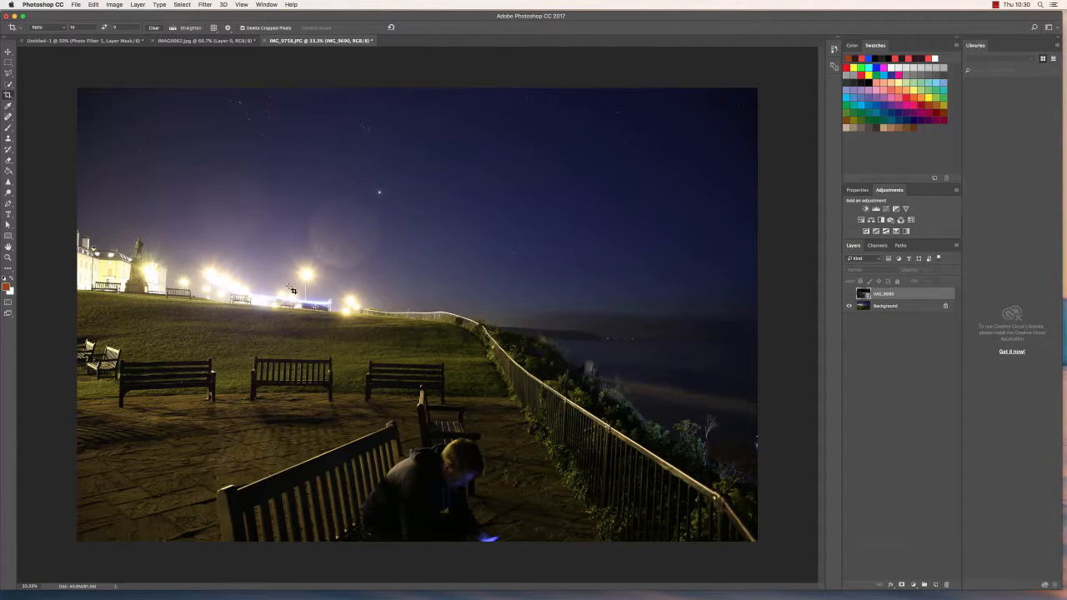
left_click(849, 294)
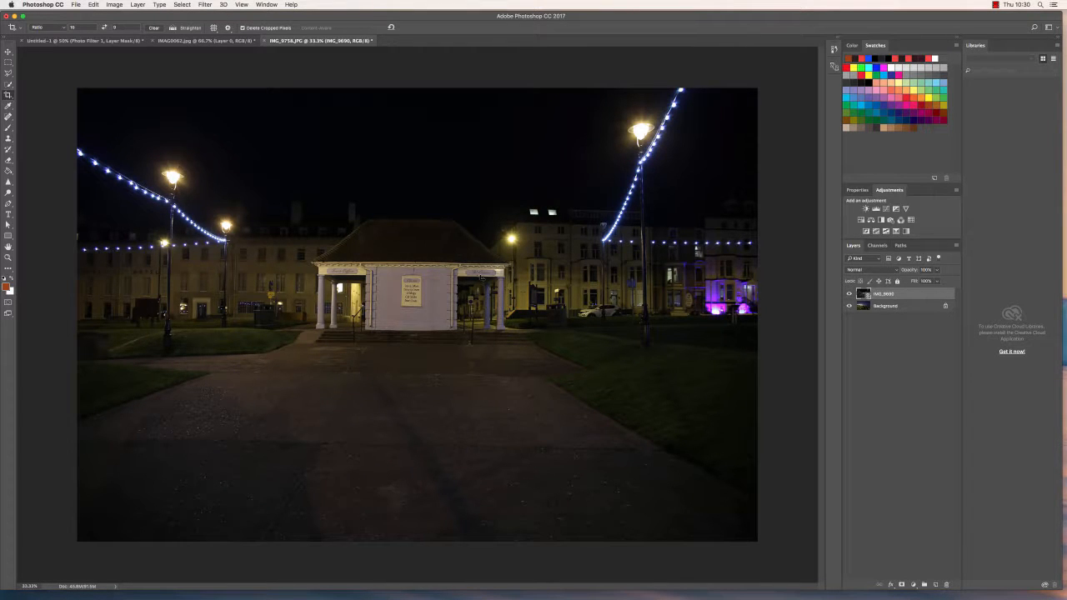
- Select the kiosk's roof, gutters, signs and main wall on the IMG_9690 layer with the Quick Selection tool
scroll(482, 276, "up", 2)
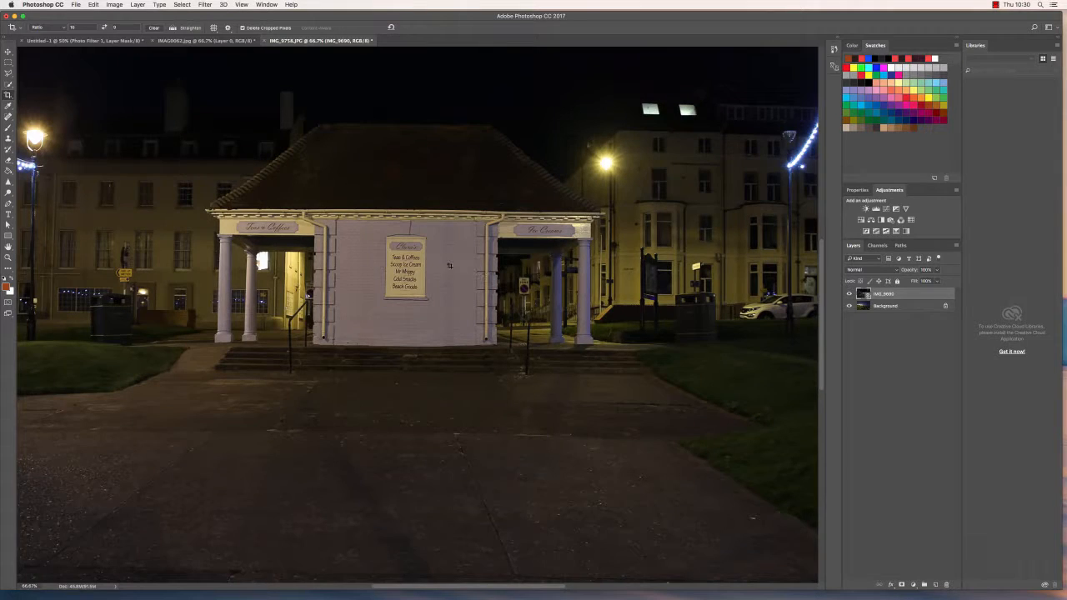
left_click(9, 85)
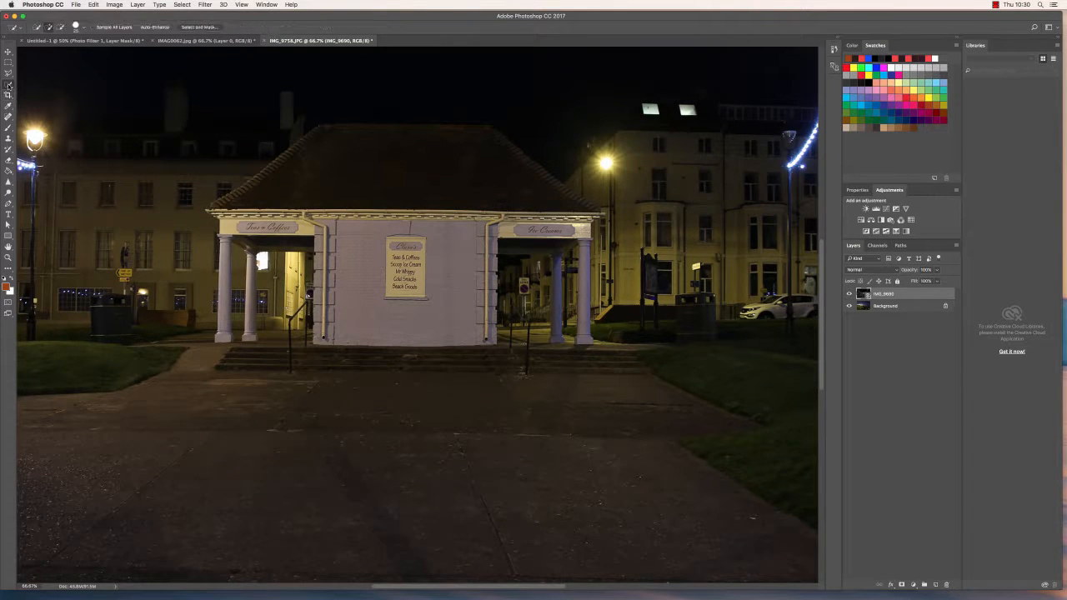
mouse_move(355, 215)
left_mouse_down()
mouse_move(361, 314)
mouse_move(423, 309)
mouse_move(531, 225)
left_mouse_up()
key("super+plus")
left_click_drag(219, 210, 290, 359)
mouse_move(296, 268)
left_mouse_down()
mouse_move(511, 214)
mouse_move(634, 242)
left_mouse_up()
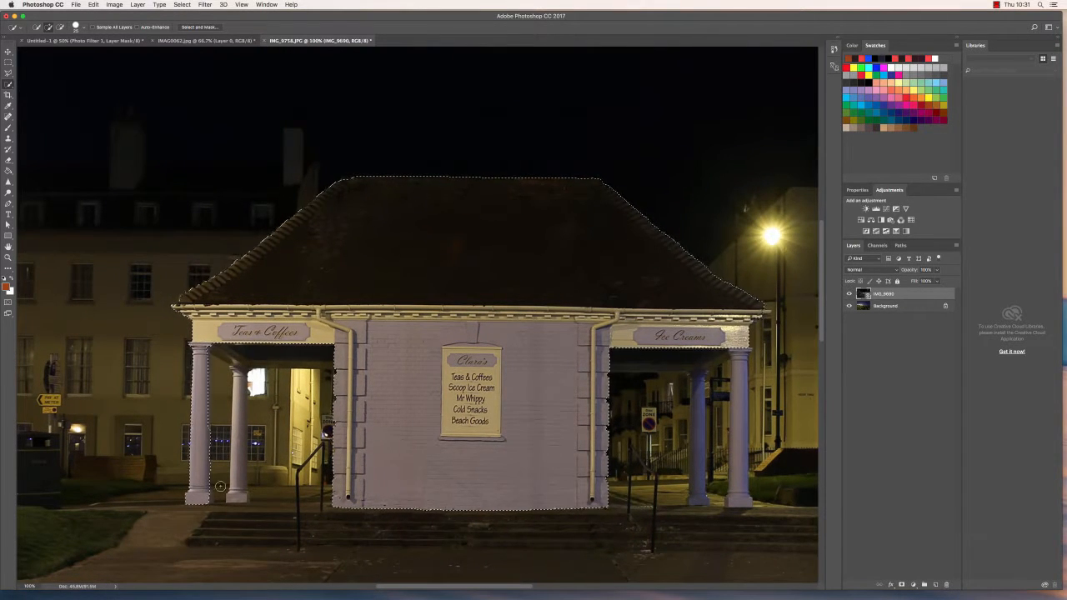
- Add the kiosk's columns to the selection and subtract the background between the wall and the columns on the Ice Creams side
left_click_drag(203, 343, 199, 491)
left_click_drag(239, 367, 237, 492)
mouse_move(647, 366)
left_mouse_down()
mouse_move(775, 368)
mouse_move(743, 399)
mouse_move(739, 478)
mouse_move(700, 462)
mouse_move(698, 371)
left_mouse_up()
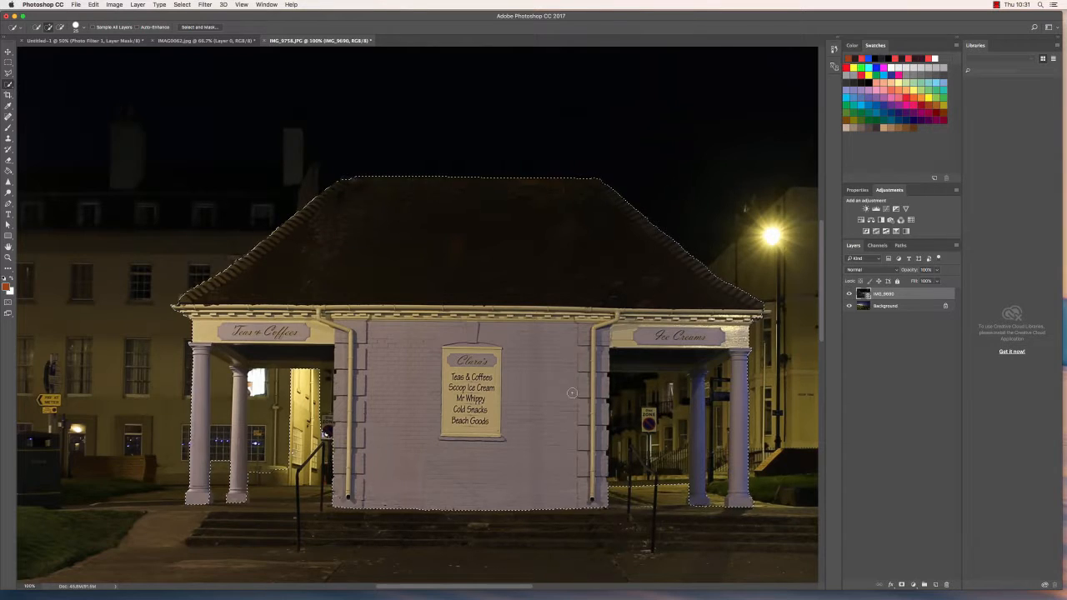
key("alt")
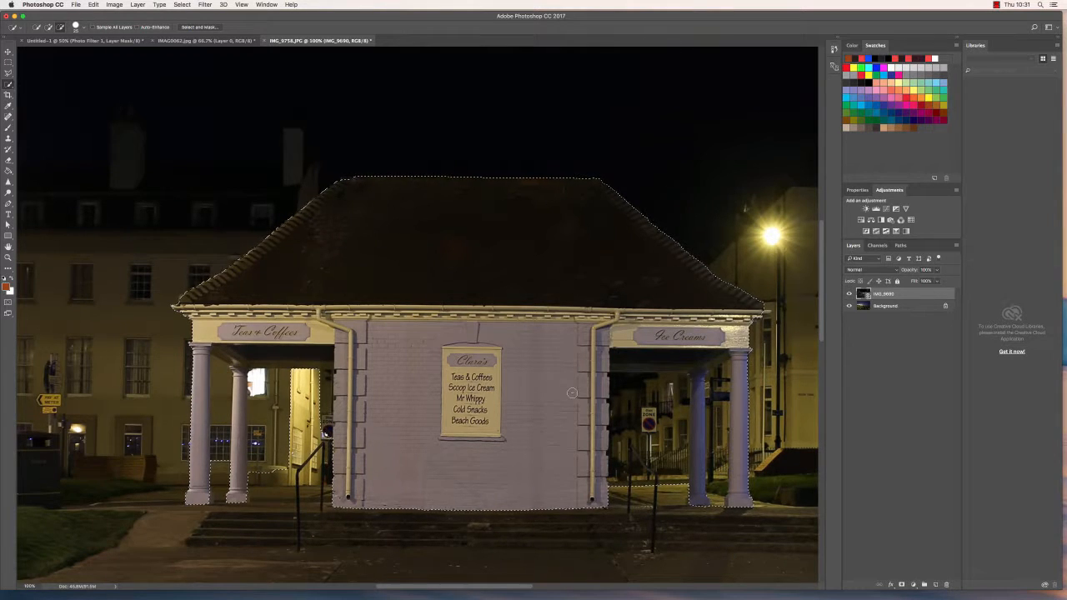
mouse_move(623, 474)
left_mouse_down()
mouse_move(625, 393)
mouse_move(673, 386)
mouse_move(667, 481)
mouse_move(672, 468)
mouse_move(634, 486)
mouse_move(677, 481)
mouse_move(679, 431)
left_mouse_up()
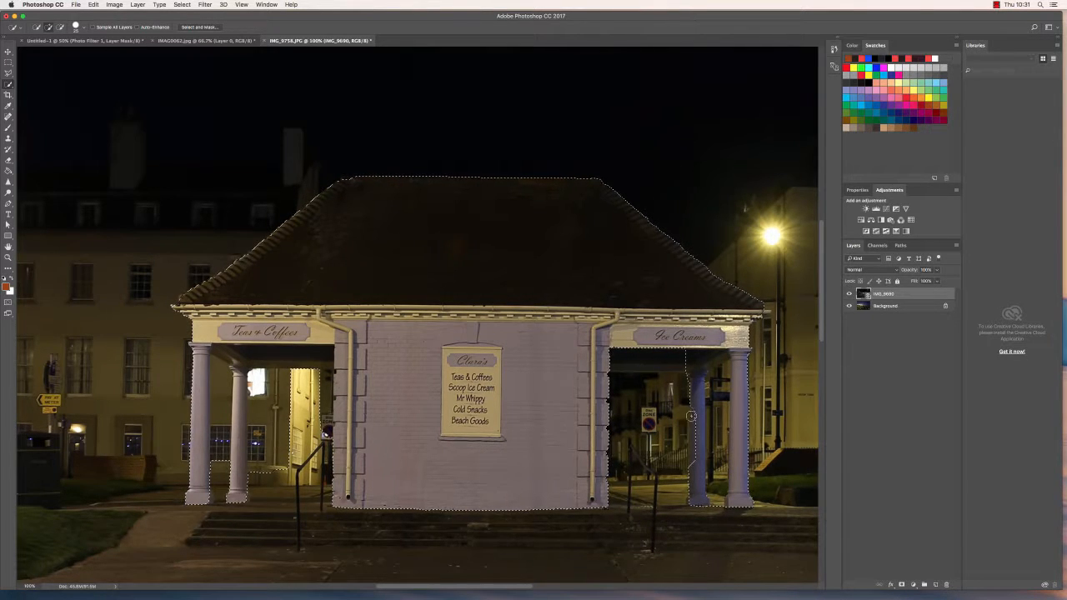
left_click_drag(697, 388, 697, 416)
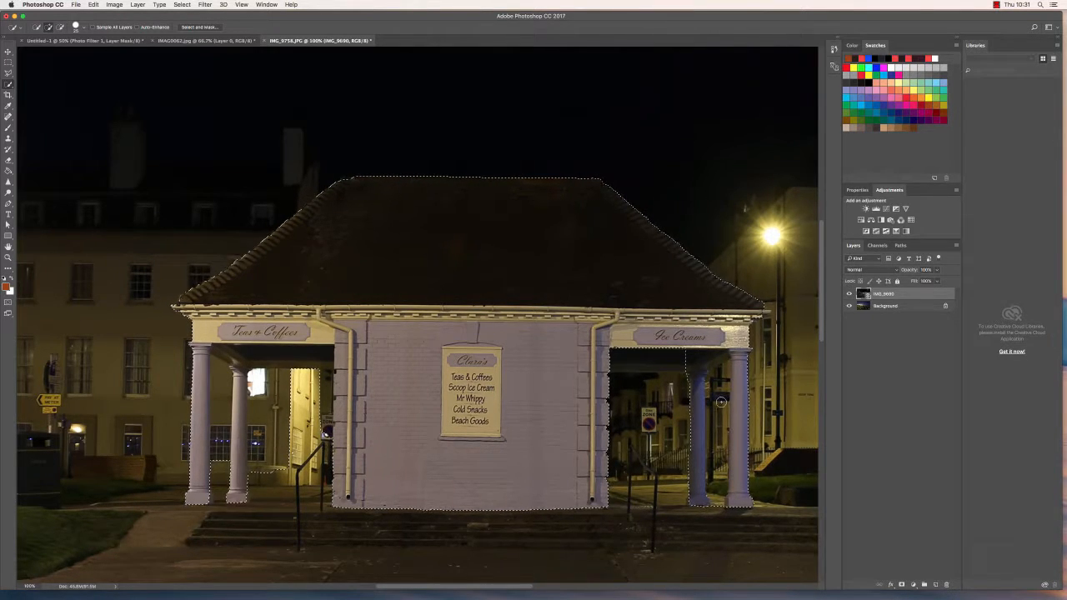
- Subtract the remaining background under the porches and tidy the selection around the kiosk's columns
key("alt")
scroll(224, 442, "up", 3)
left_click_drag(439, 267, 421, 450)
left_click_drag(219, 198, 211, 500)
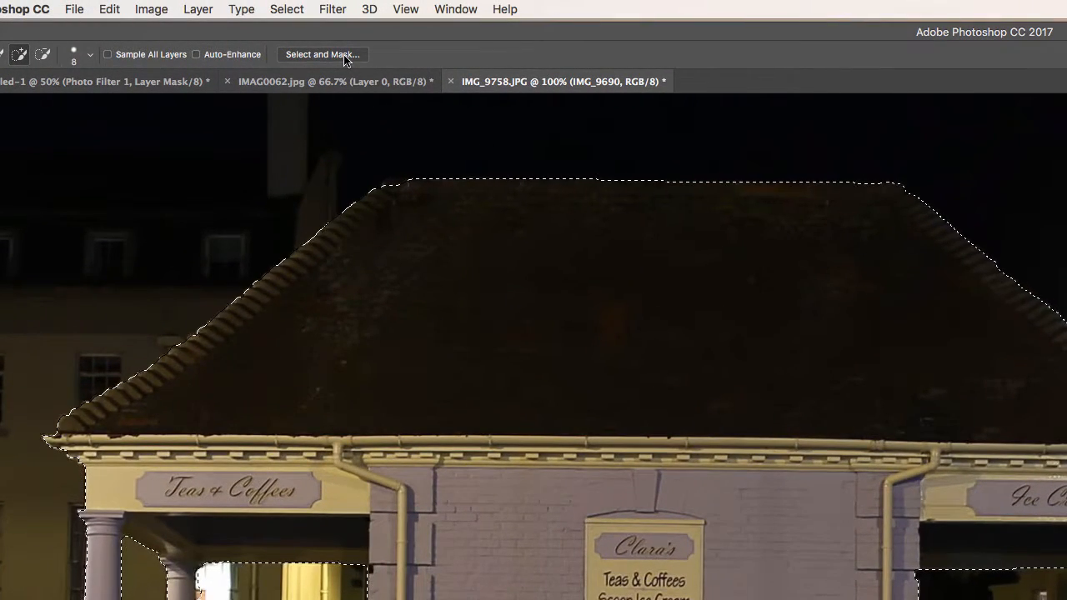
- Open the kiosk selection in Select and Mask and touch up the edge of the inner column under the Teas & Coffees sign
left_click(347, 55)
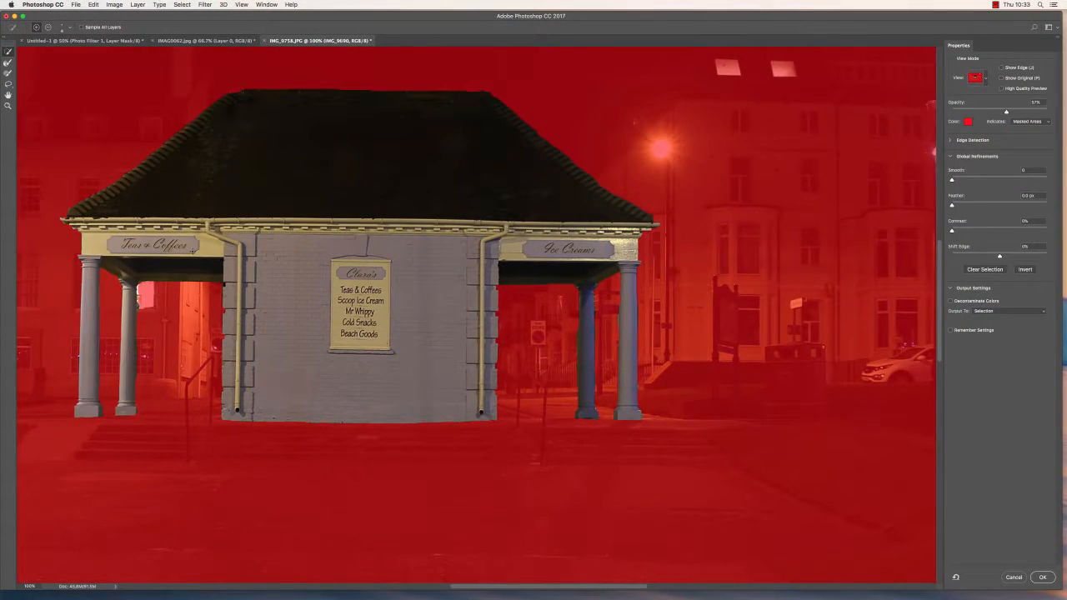
key("super+plus")
key("super+plus")
scroll(364, 258, "left", 15)
scroll(364, 258, "up", 2)
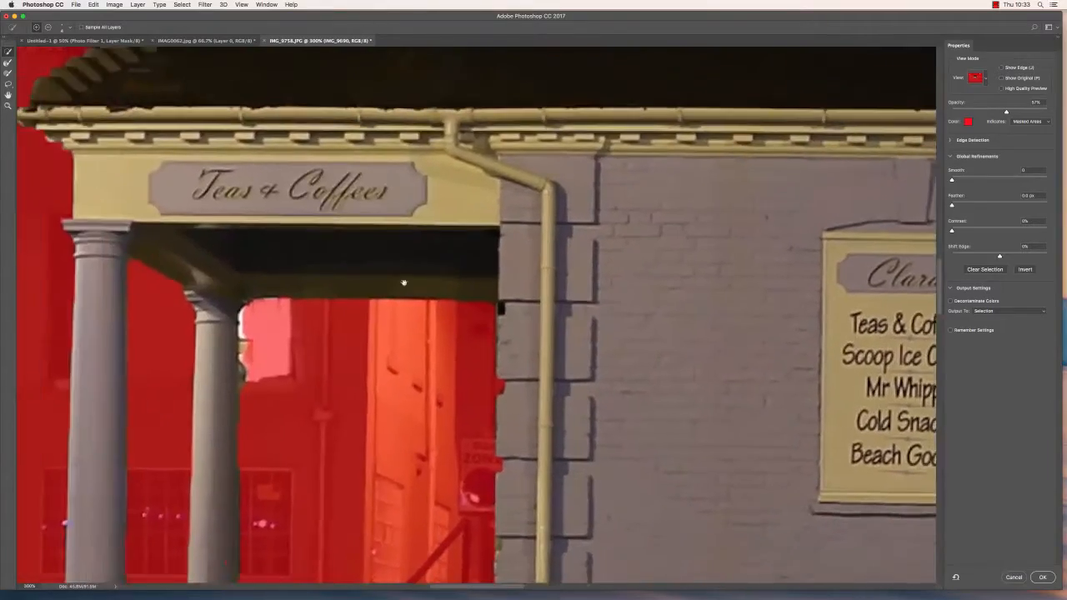
scroll(351, 356, "left", 8)
scroll(352, 357, "up", 1)
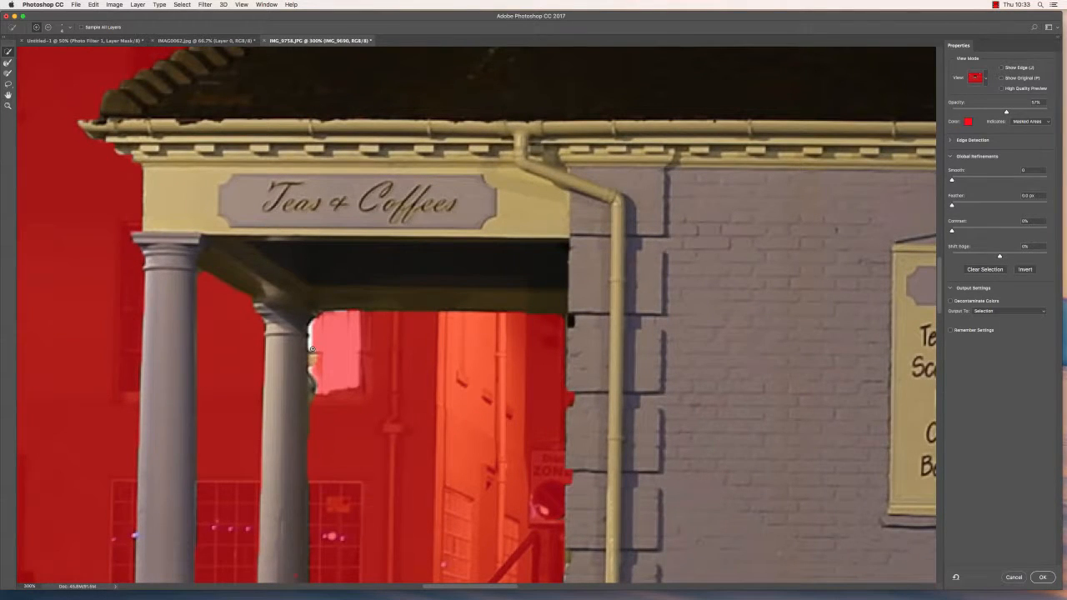
left_click_drag(311, 348, 311, 321)
left_click_drag(314, 382, 314, 410)
- Check the mask along the kiosk's base and roof, and touch up the outer column under the Ice Creams sign
left_click_drag(422, 450, 409, 214)
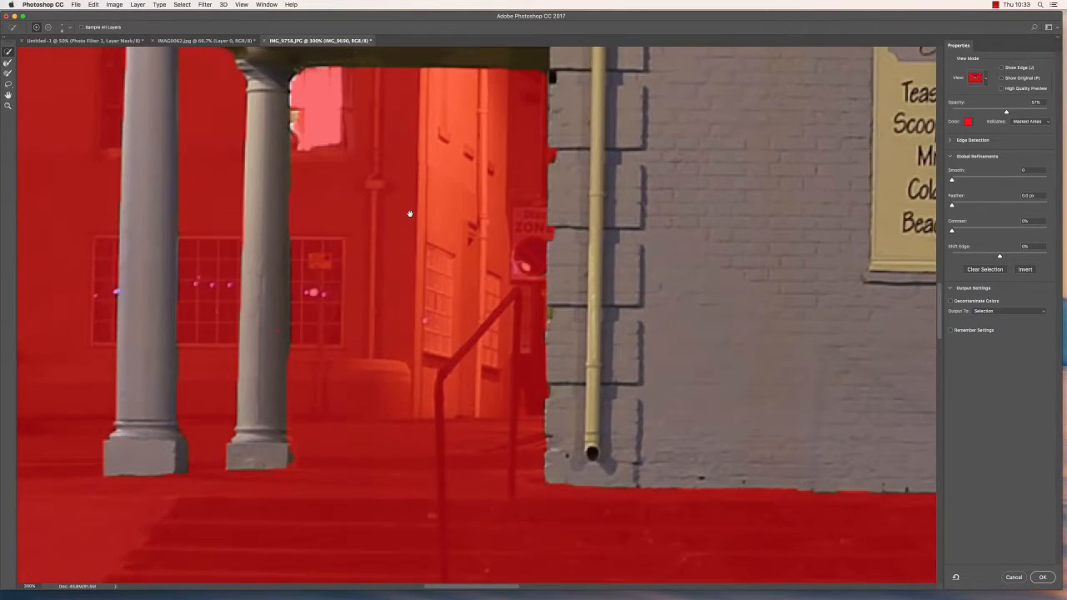
left_click_drag(294, 96, 306, 377)
left_click_drag(667, 167, 334, 324)
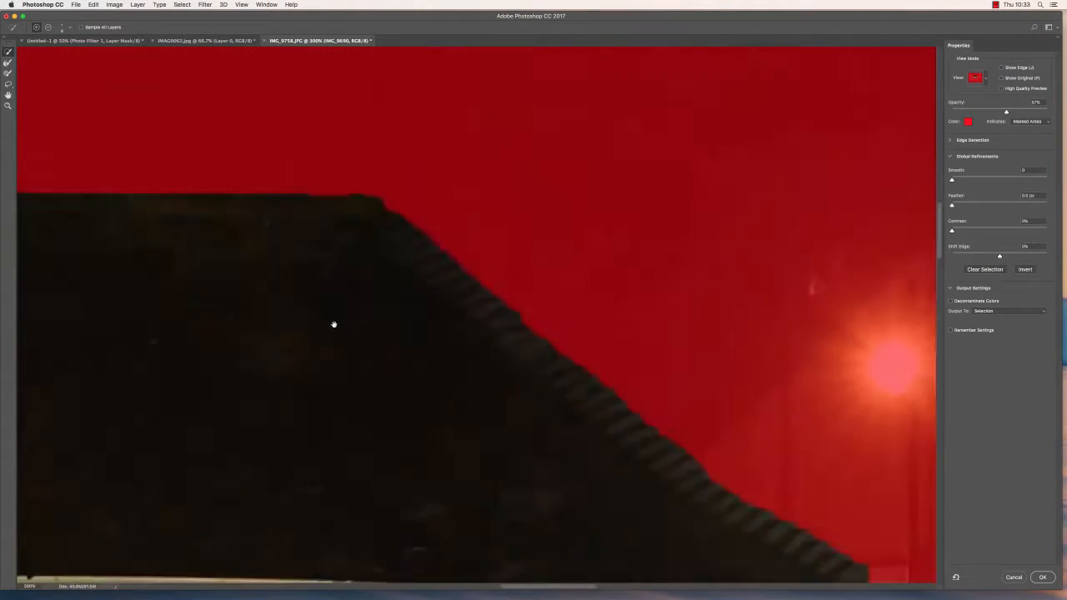
left_click_drag(575, 567, 398, 129)
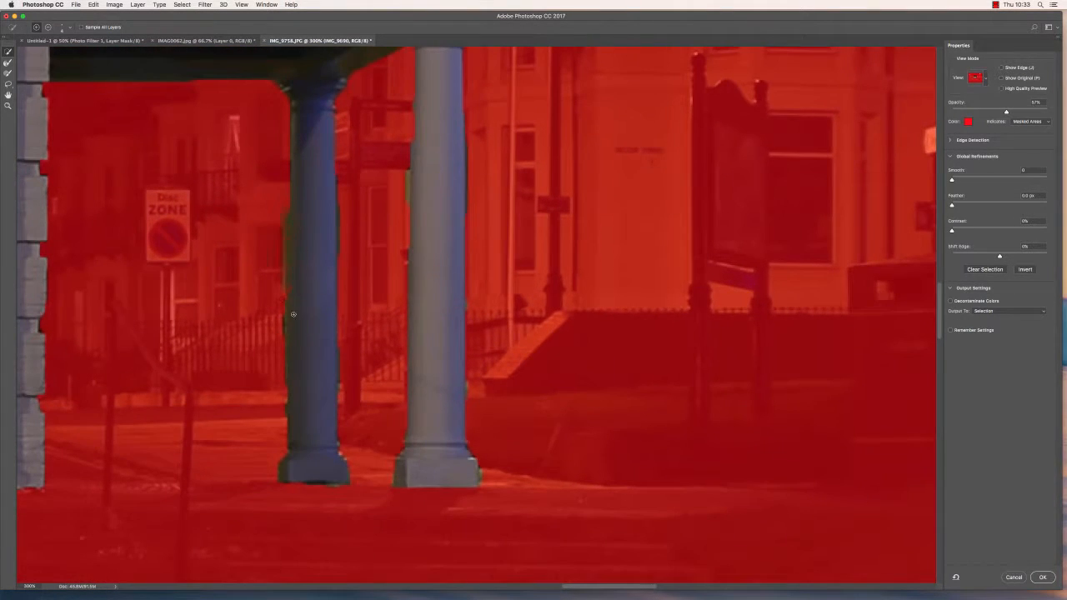
left_click_drag(461, 347, 454, 259)
left_click_drag(338, 68, 387, 150)
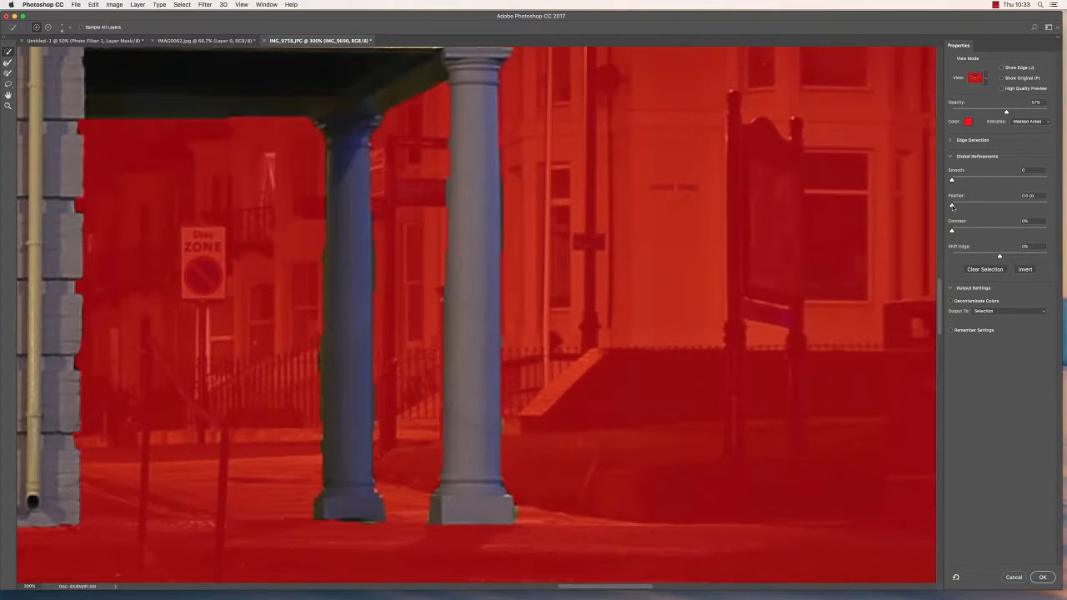
- Feather the kiosk selection by 1.6 px and raise the opacity of the red mask overlay
left_click_drag(952, 207, 957, 207)
left_click_drag(241, 176, 416, 301)
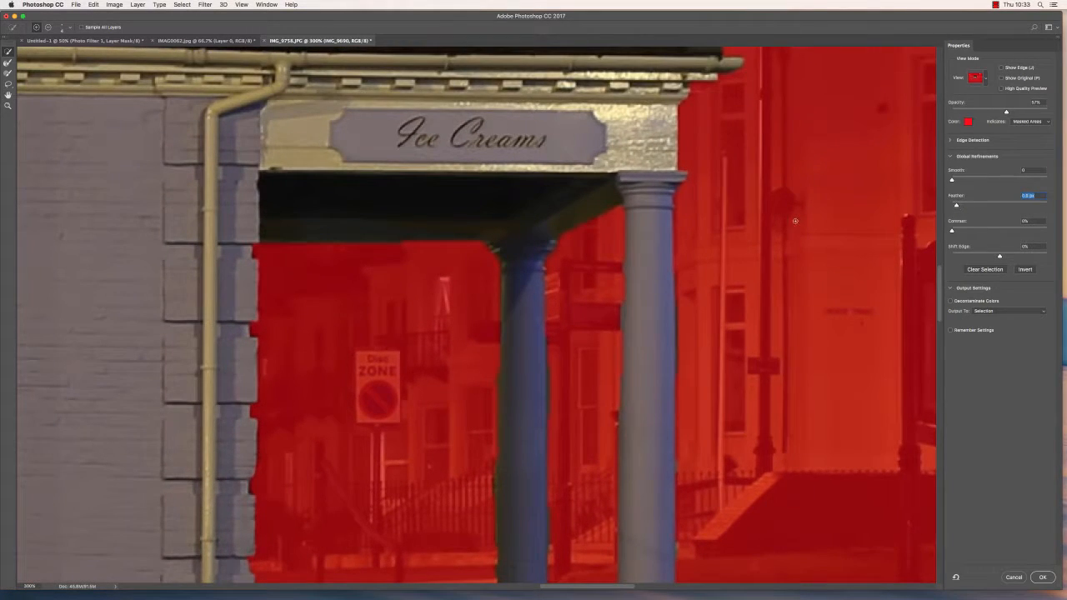
key("super+minus")
key("super+minus")
left_click_drag(502, 223, 640, 236)
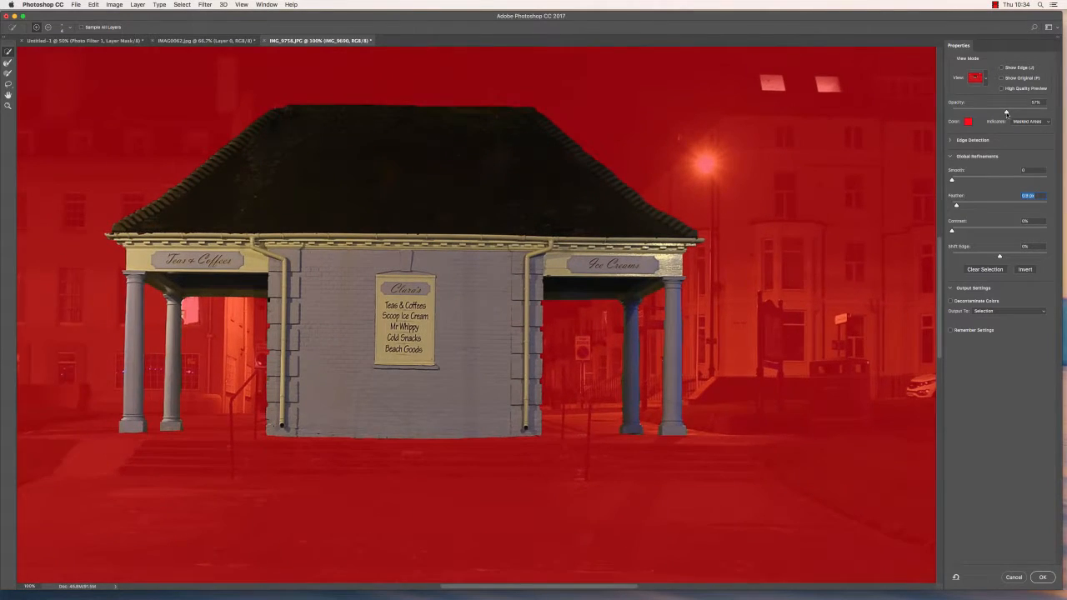
left_click_drag(1006, 112, 1036, 113)
left_click_drag(956, 206, 959, 207)
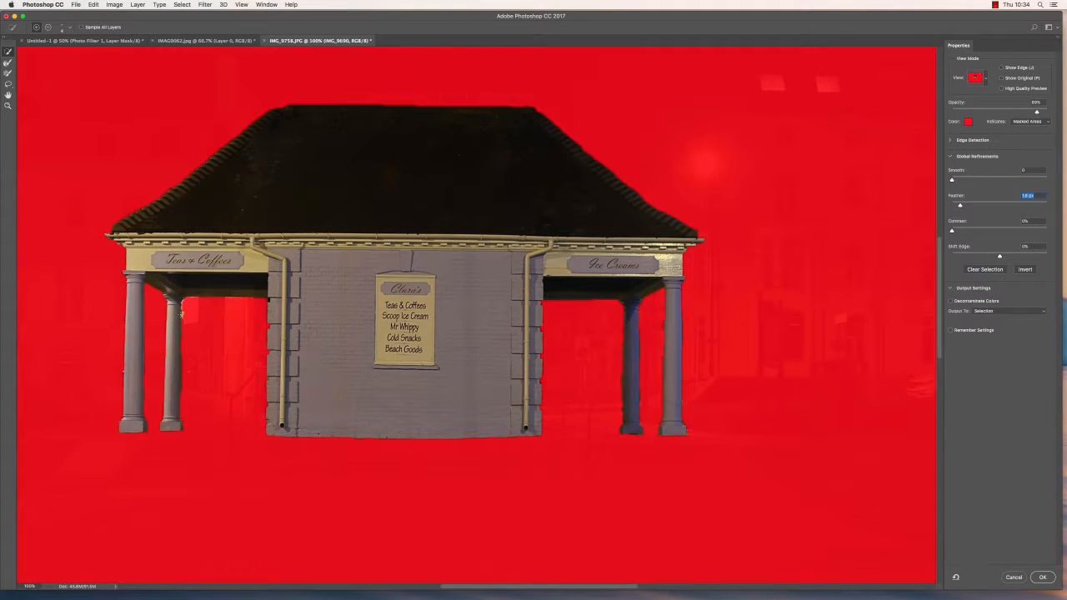
- Output the refined kiosk selection to a new layer without a layer mask
key("alt")
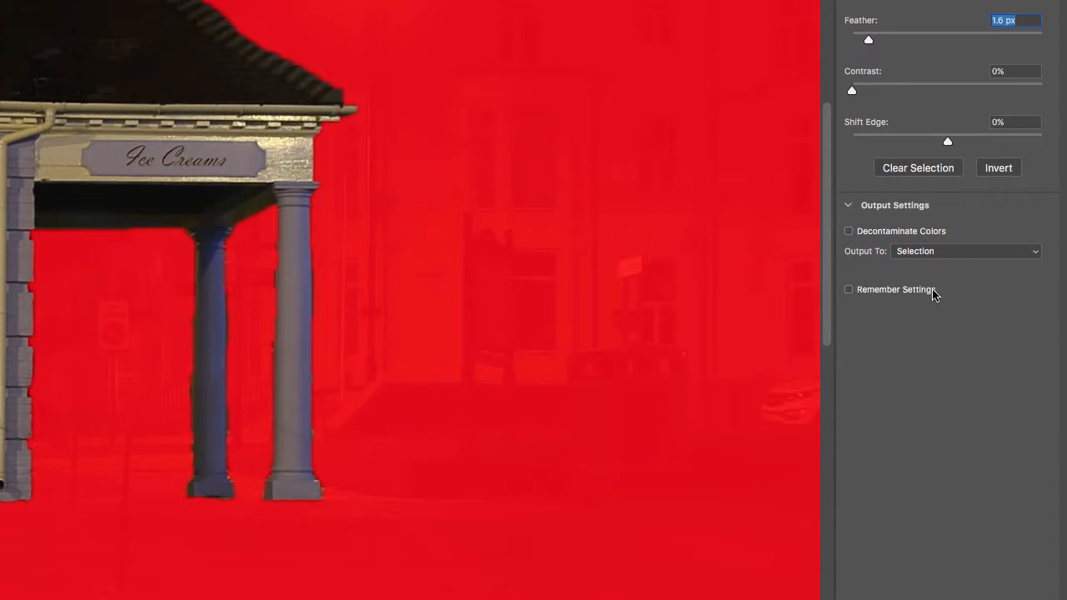
left_click(942, 252)
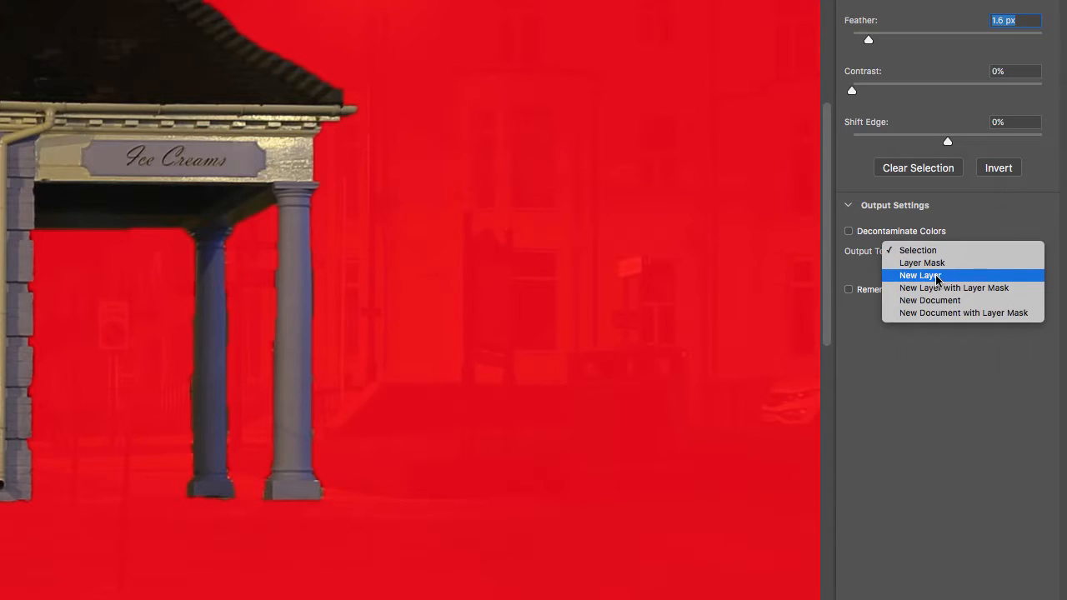
left_click(937, 276)
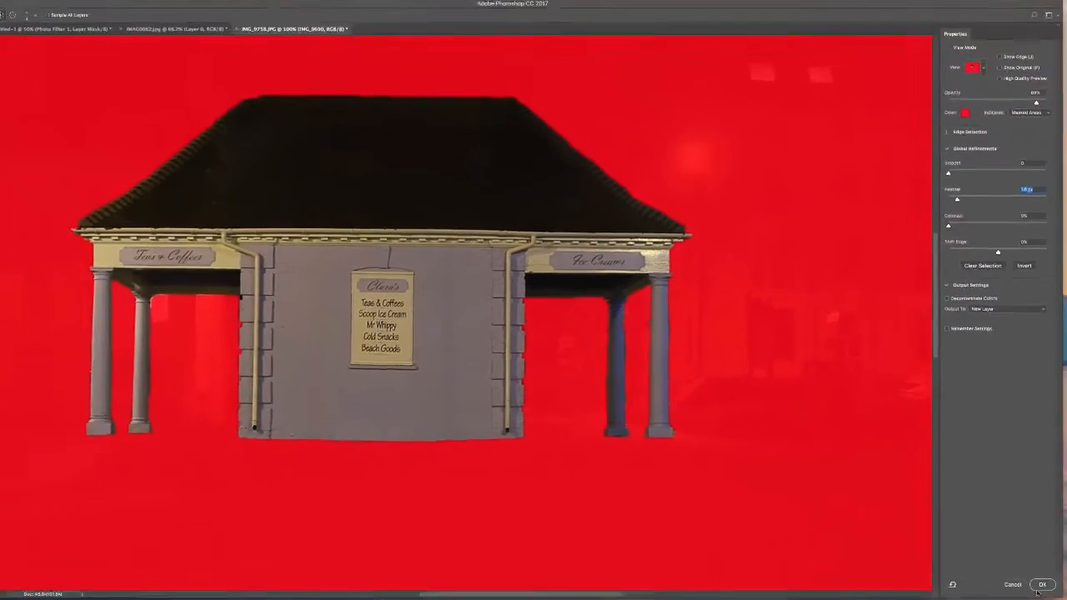
left_click(1042, 584)
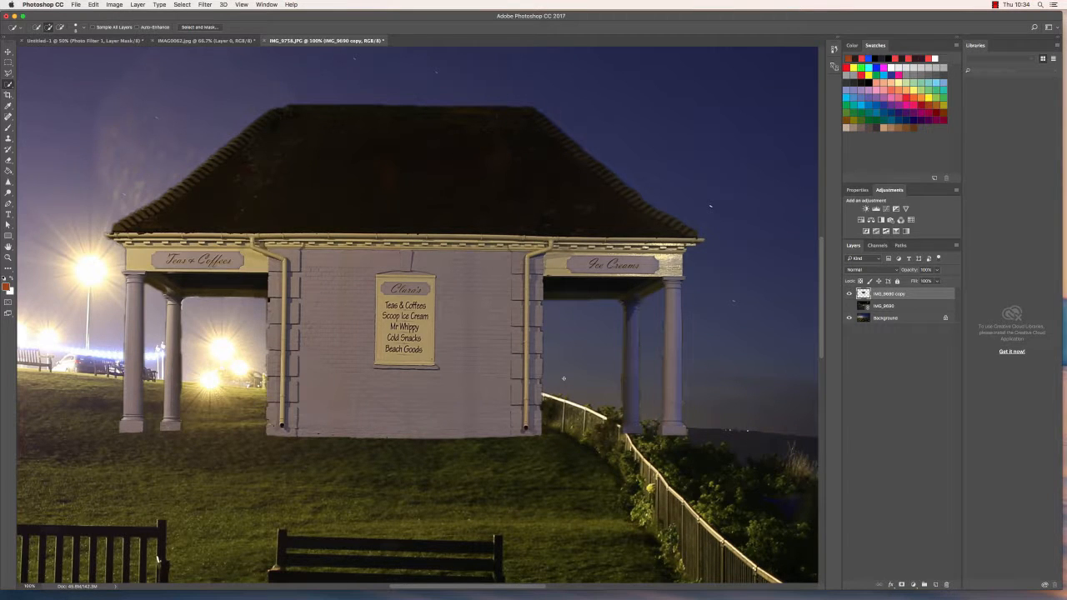
- Toggle the original IMG_9690 layer to compare the kiosk cutout against its source photo and the clifftop scene
key("super+minus")
key("super+minus")
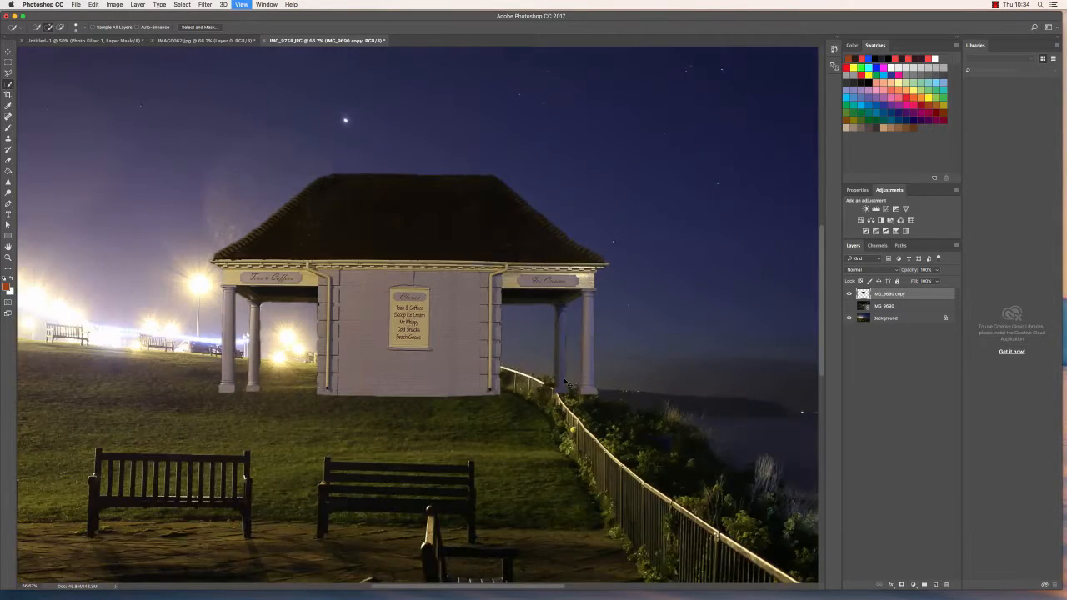
scroll(564, 385, "down", 4)
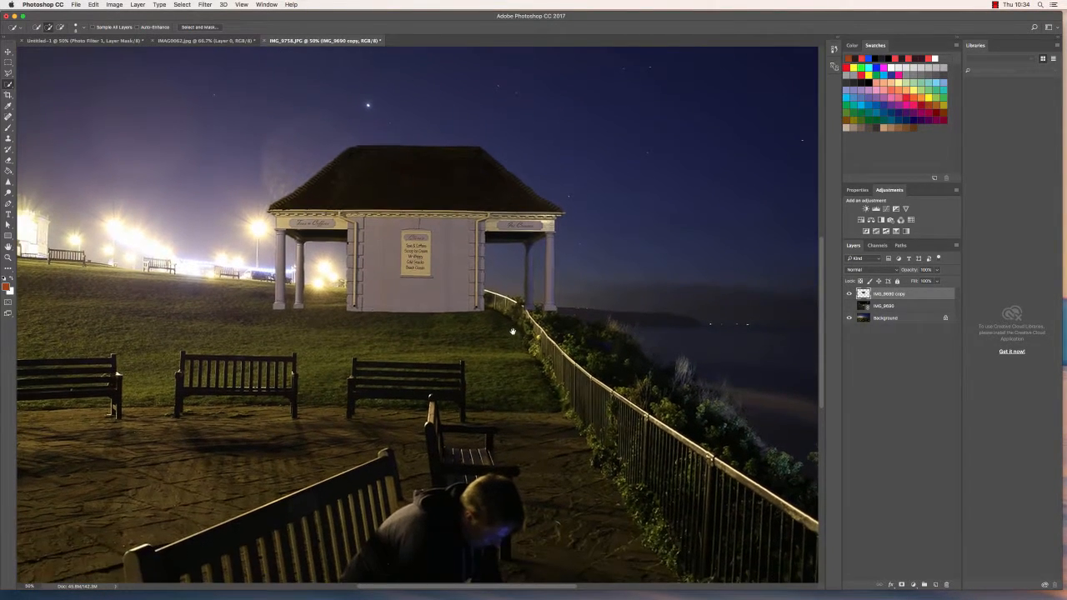
left_click(850, 307)
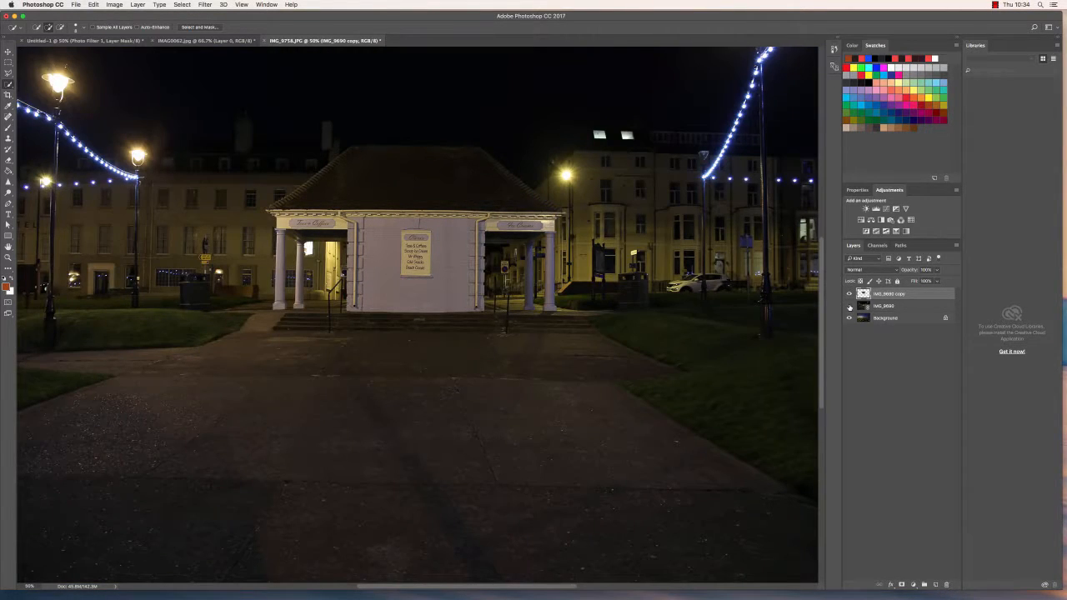
left_click(850, 306)
left_click(849, 306)
left_click(850, 307)
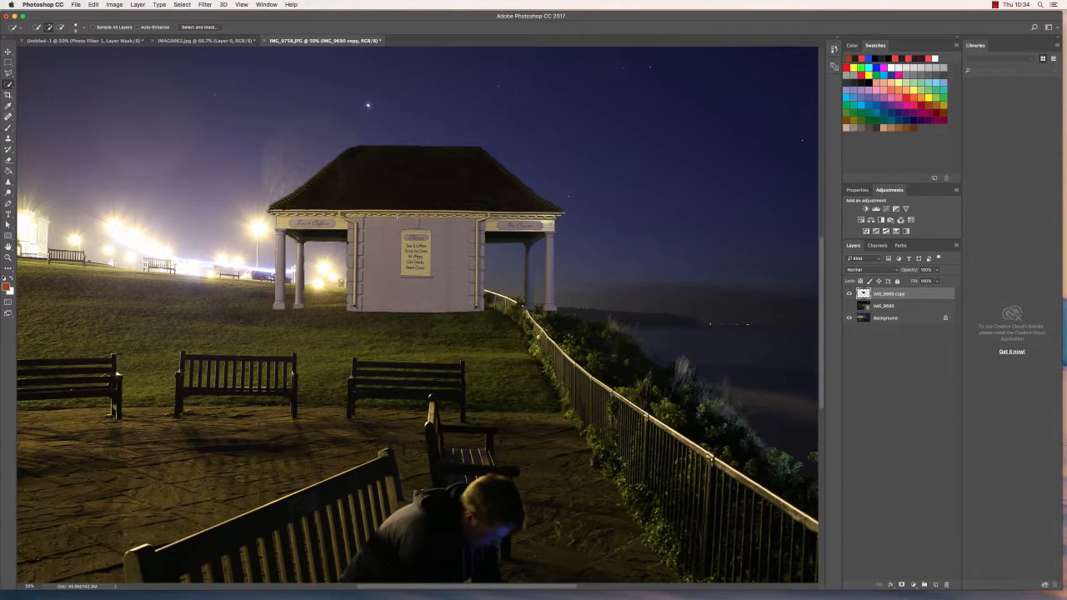
key("super+minus")
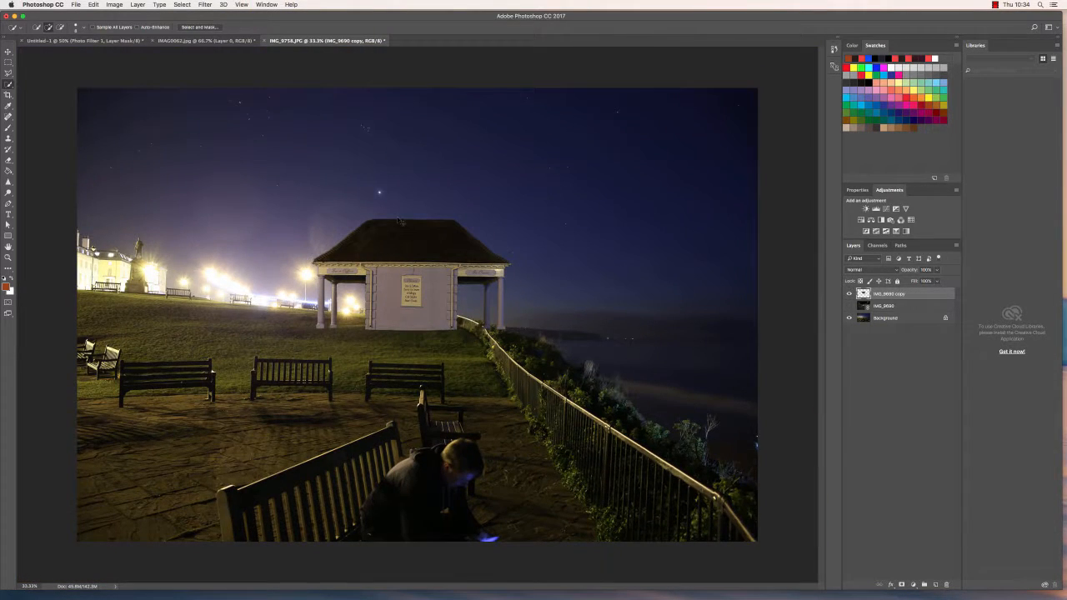
- Move the kiosk cutout left onto the grassy slope below the street lights and rotate it 1.4° with Free Transform
left_click(8, 51)
left_click_drag(386, 289, 200, 270)
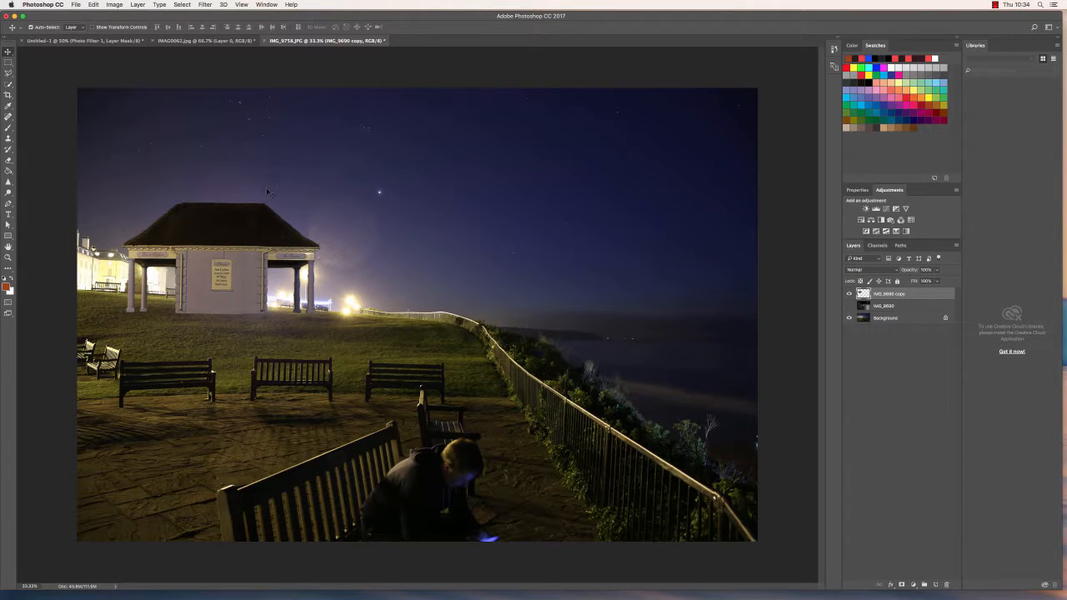
left_click(93, 5)
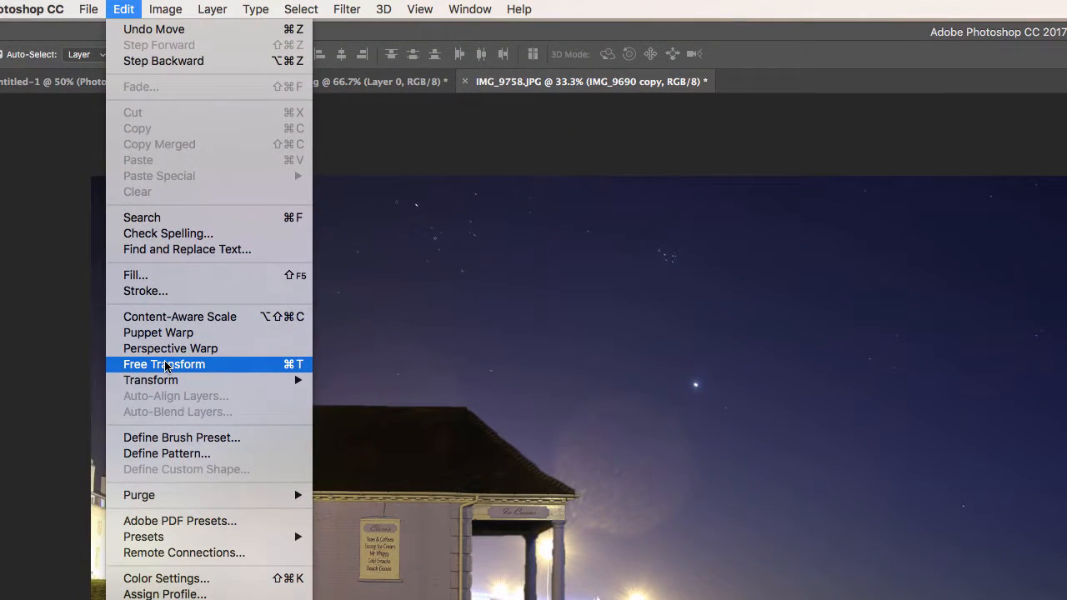
left_click(164, 365)
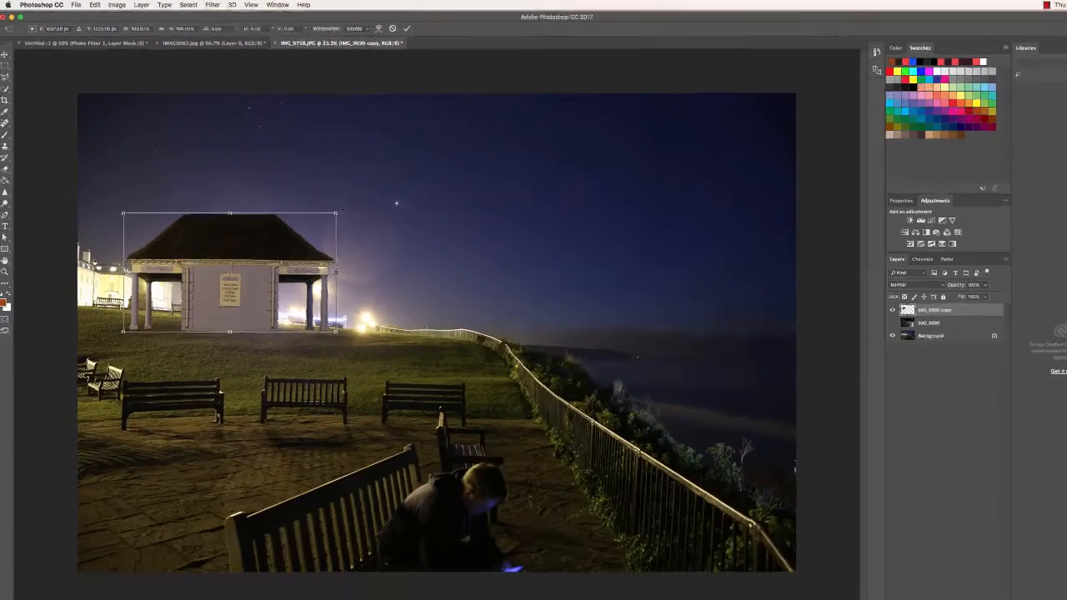
left_click_drag(591, 397, 596, 404)
left_click_drag(329, 204, 329, 202)
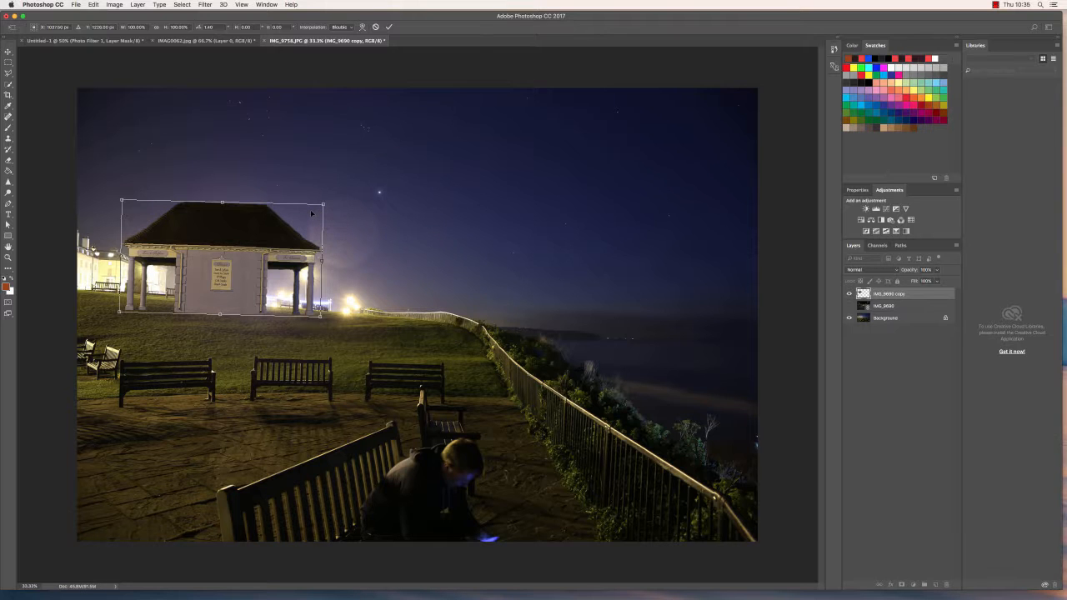
- Shift the rotated kiosk further left and slightly up so it sits along the hill's crest, and apply the transform
key("super+equal")
scroll(317, 217, "left", 5)
scroll(316, 217, "up", 1)
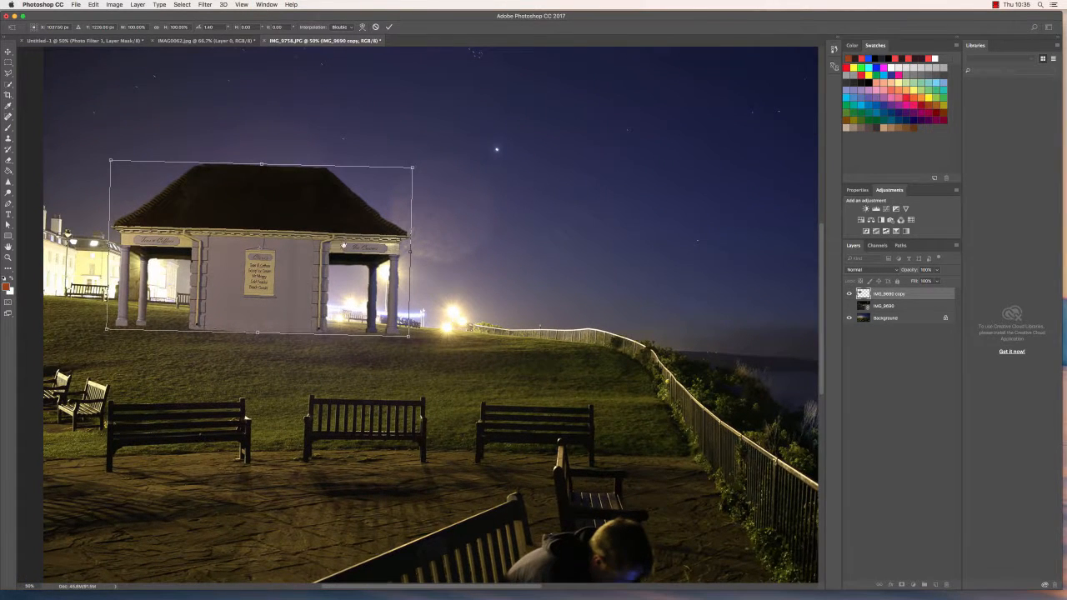
left_click_drag(289, 276, 252, 270)
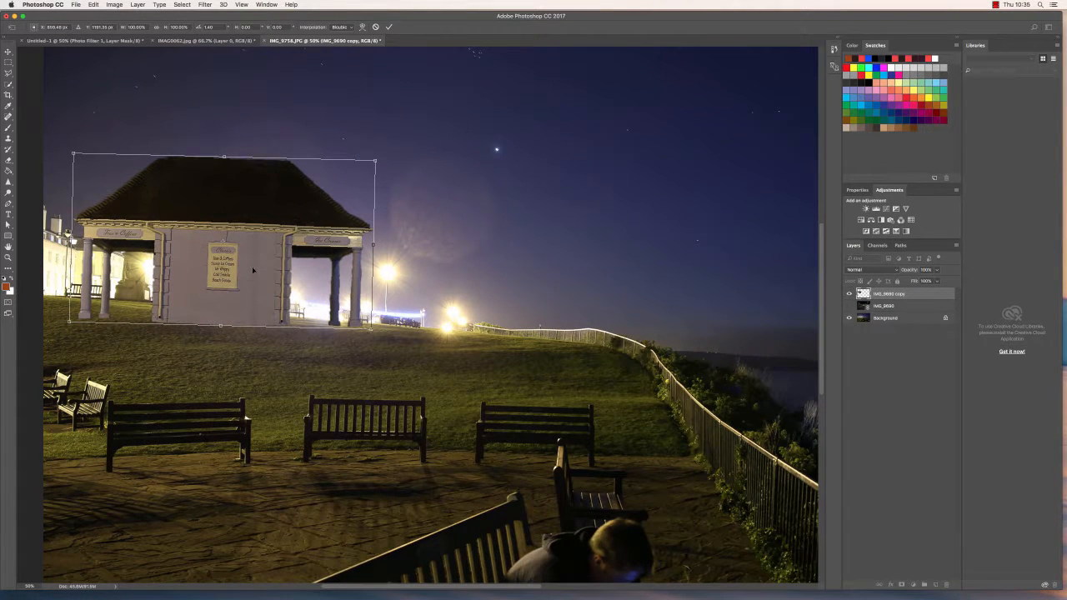
key("Return")
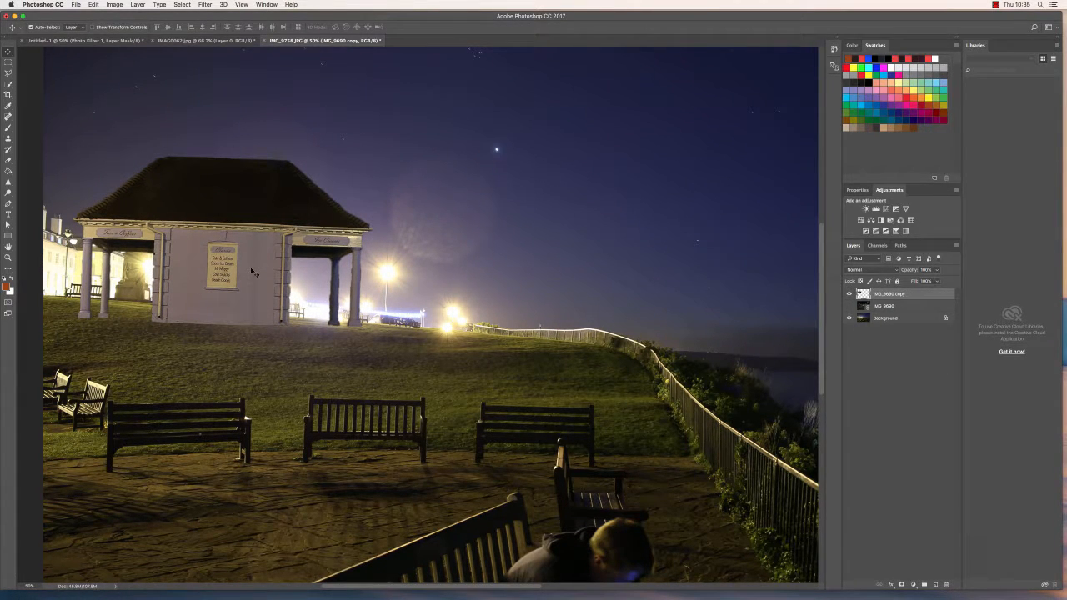
- Cut away the kiosk layer's base along the grass slope with a Polygonal Lasso selection, and deselect
left_click_drag(201, 272, 244, 285)
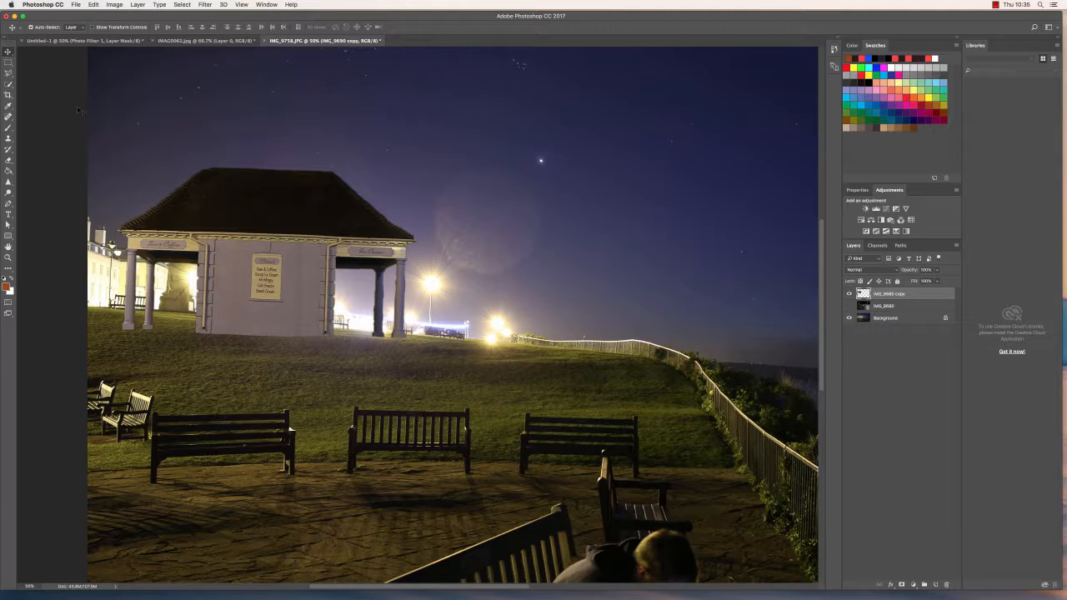
left_click(8, 73)
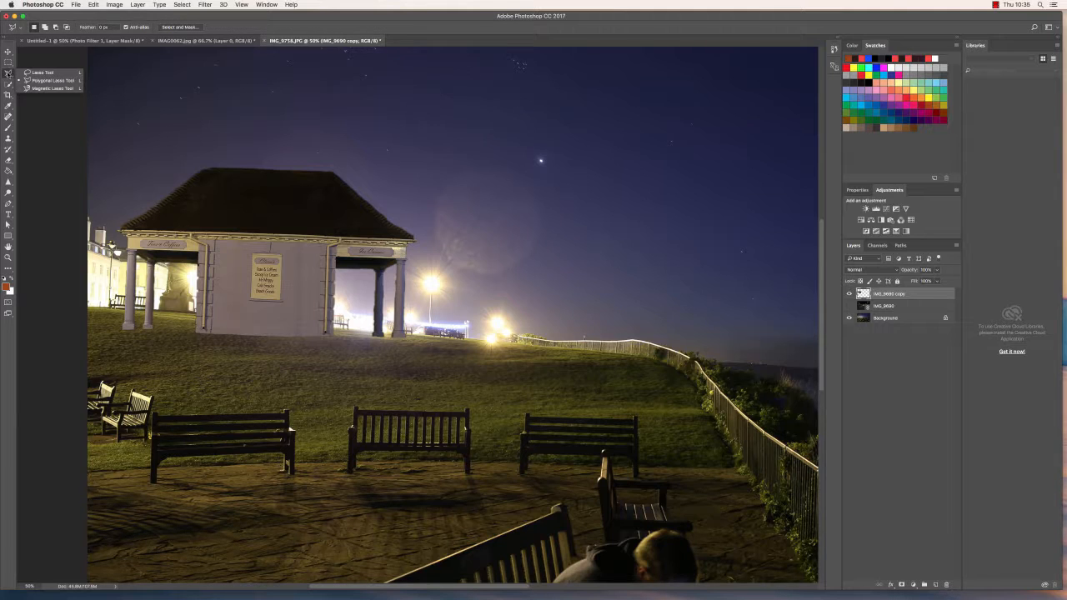
left_click(50, 81)
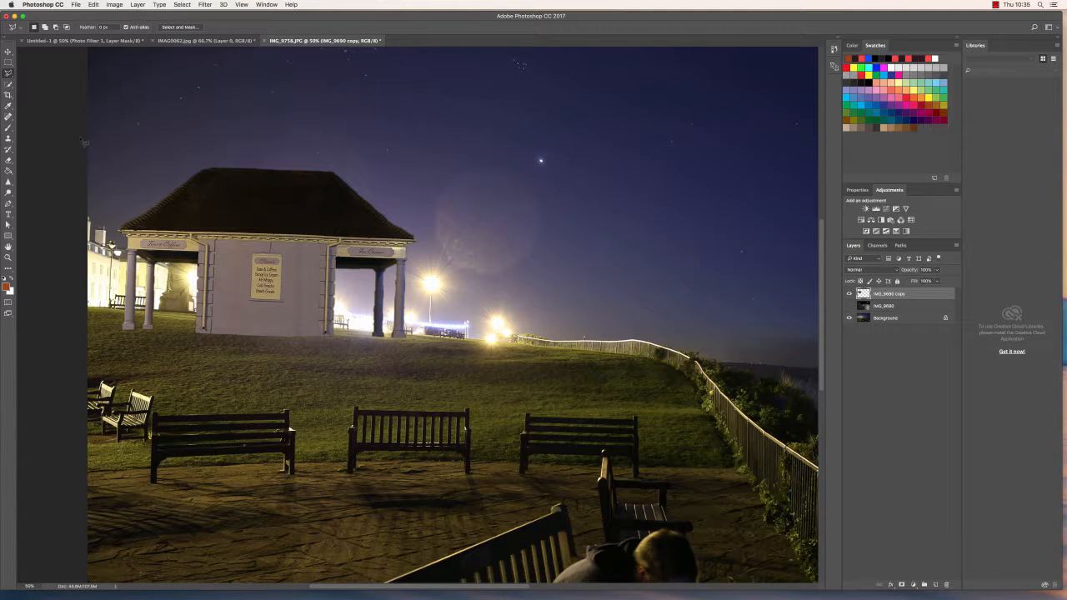
key("super+plus")
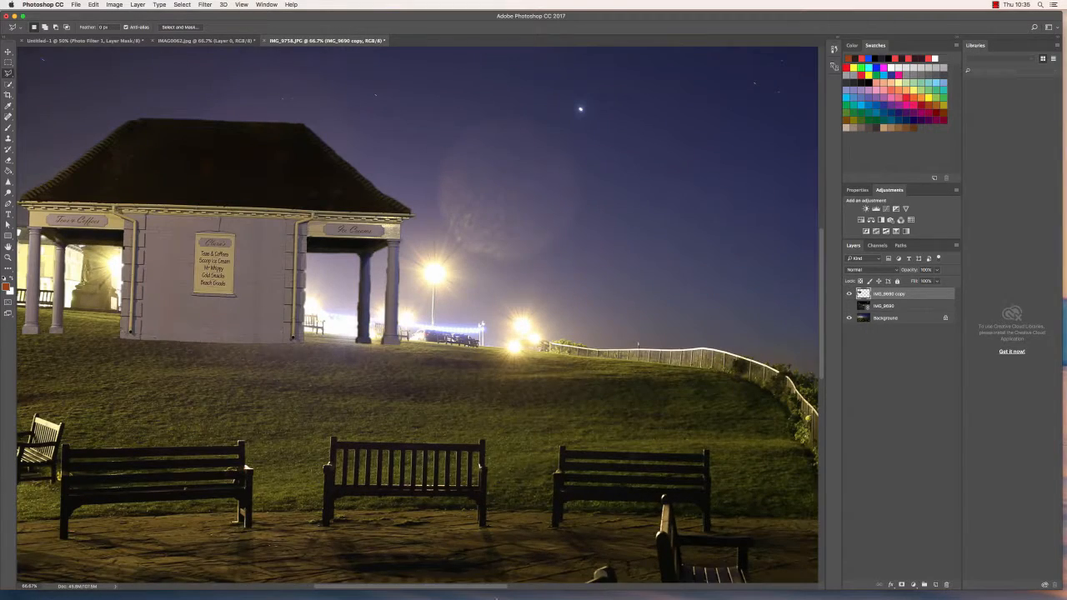
mouse_move(627, 594)
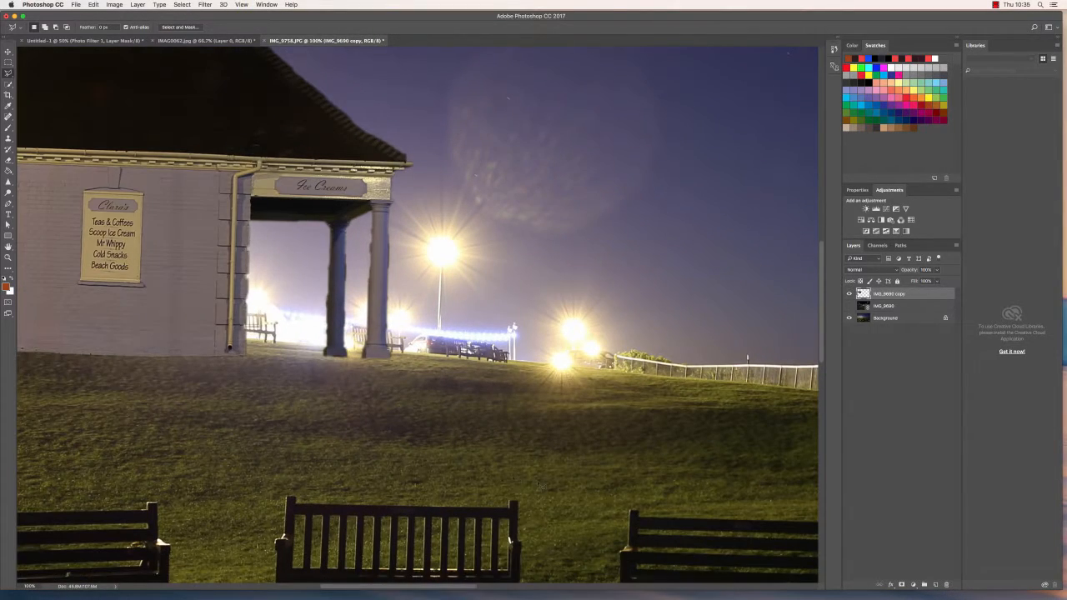
left_click_drag(232, 357, 516, 365)
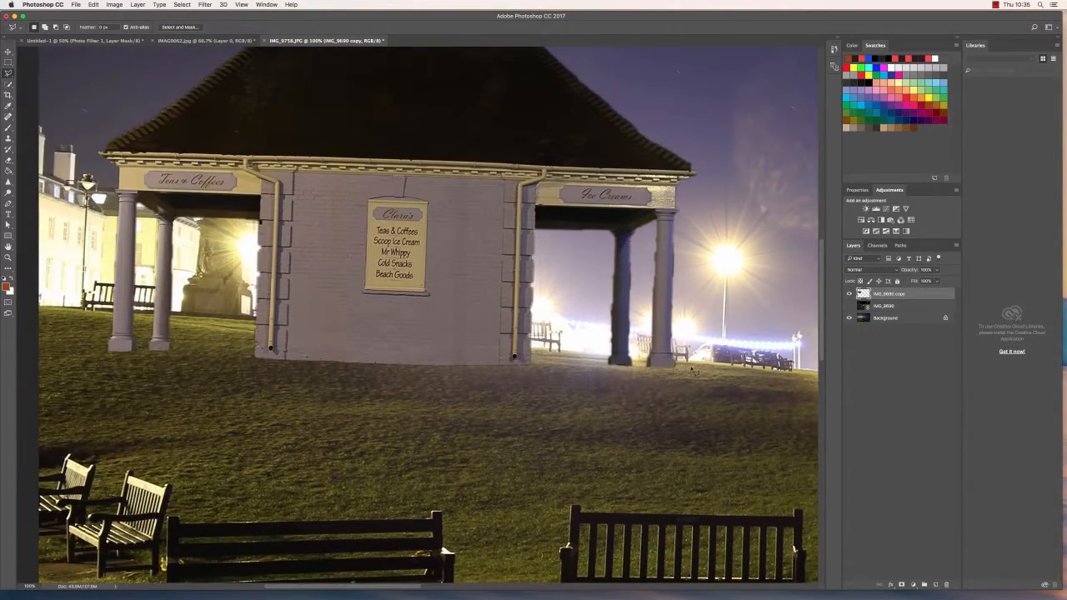
mouse_move(692, 373)
left_mouse_down()
mouse_move(372, 351)
mouse_move(96, 311)
mouse_move(89, 390)
mouse_move(399, 441)
mouse_move(683, 436)
mouse_move(691, 366)
left_mouse_up()
key("Delete")
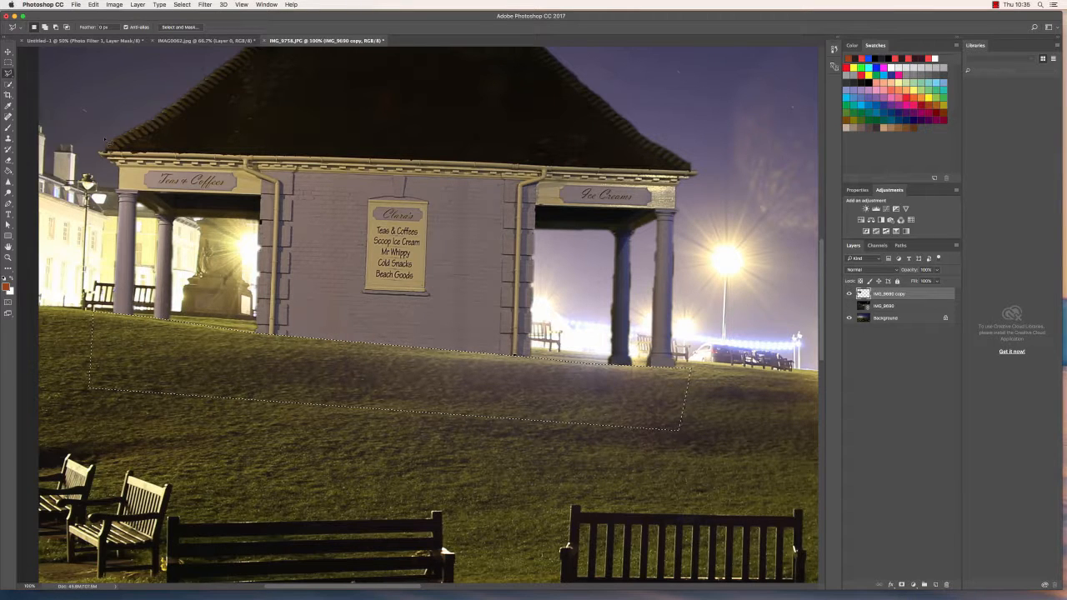
key("super+d")
- Scale the kiosk down to about 66% and move it left along the hill's crest beside the lit buildings
key("super+minus")
key("super+minus")
key("super+minus")
key("super+plus")
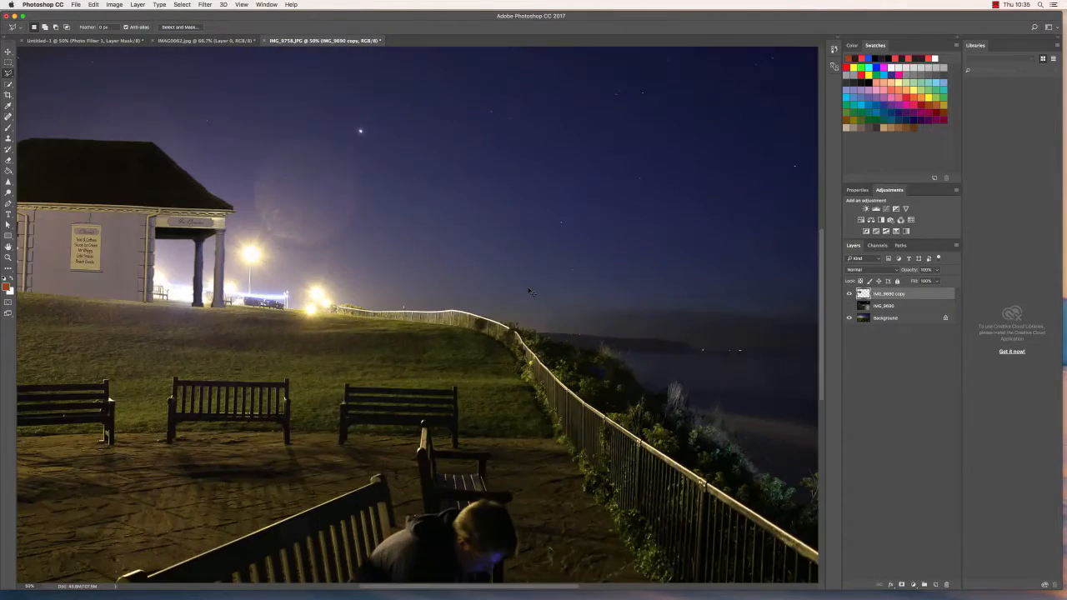
key("super+minus")
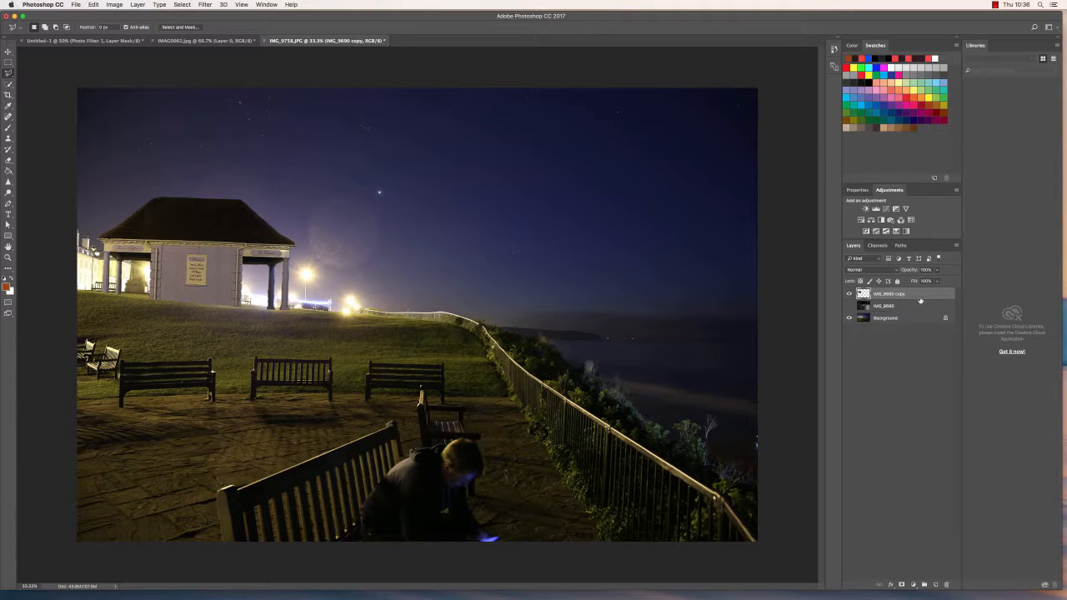
key("super+t")
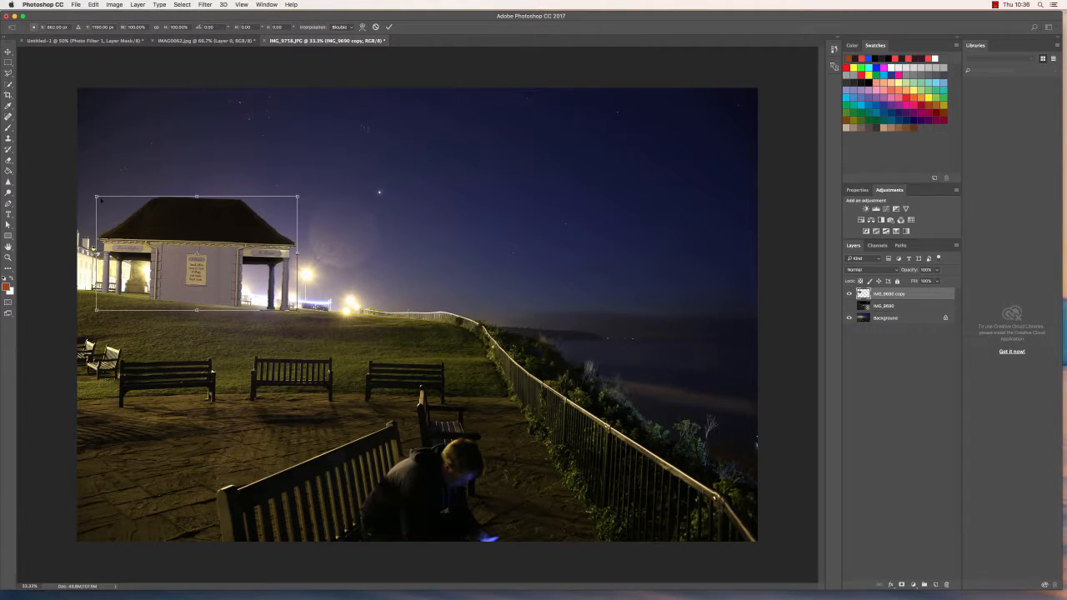
left_click_drag(96, 197, 165, 235)
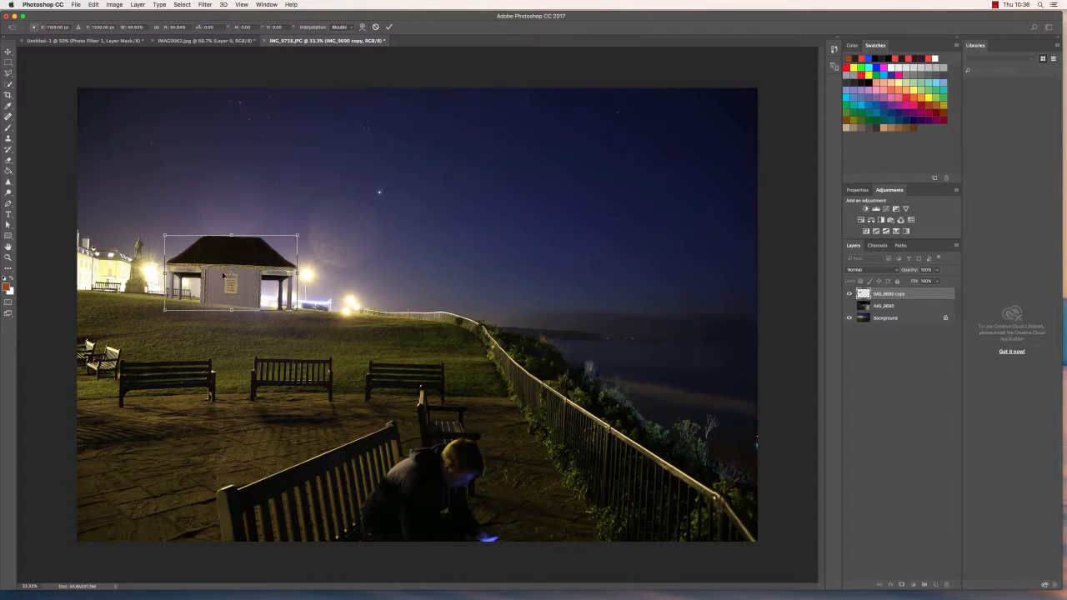
left_click_drag(221, 276, 180, 271)
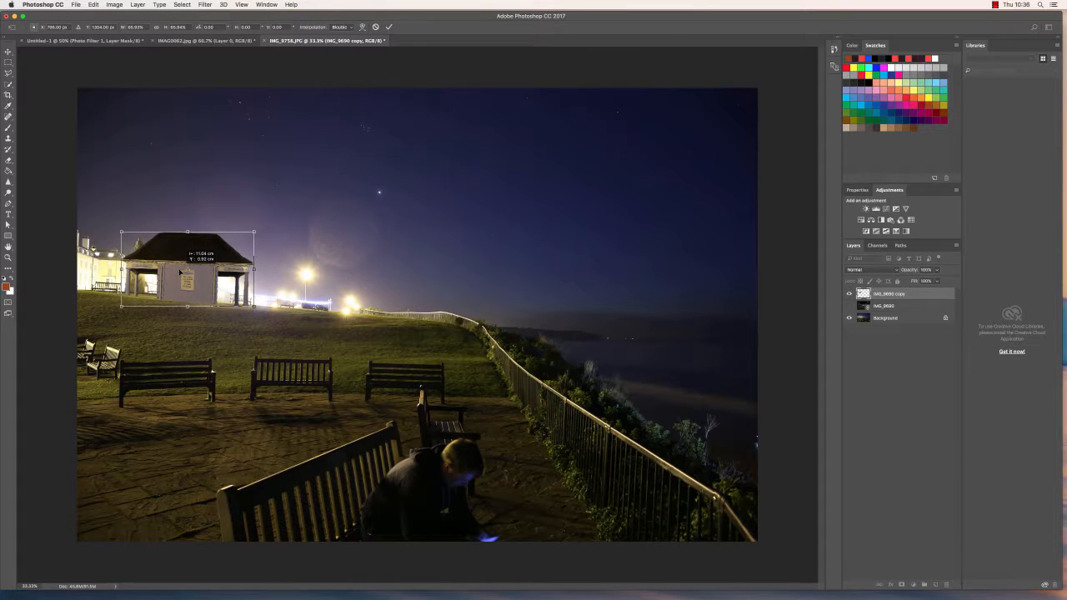
key("Return")
key("l")
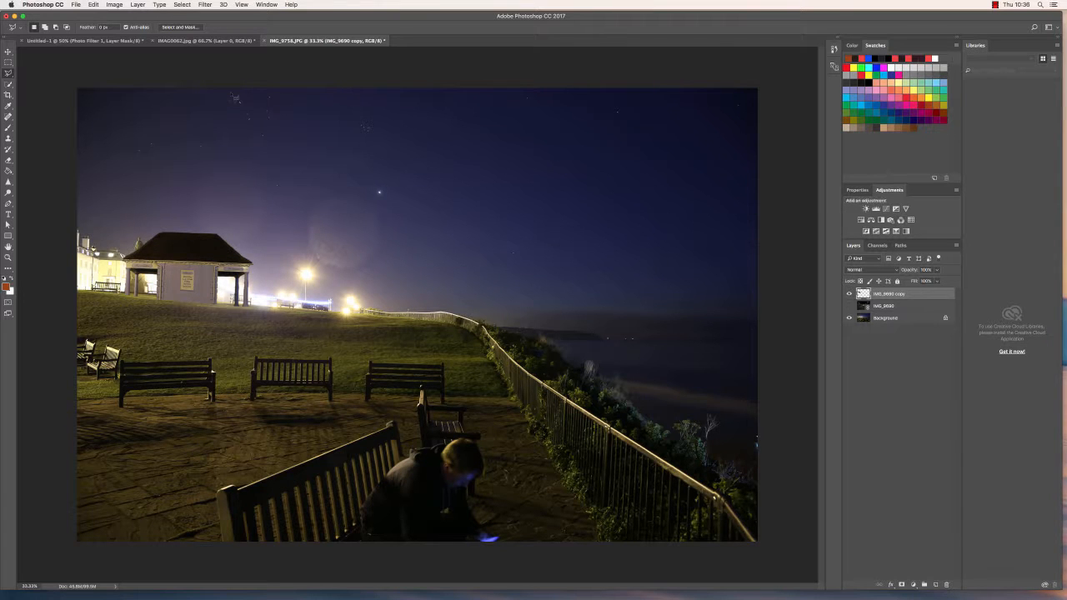
- Apply a slight Gaussian Blur to the kiosk layer
left_click(205, 5)
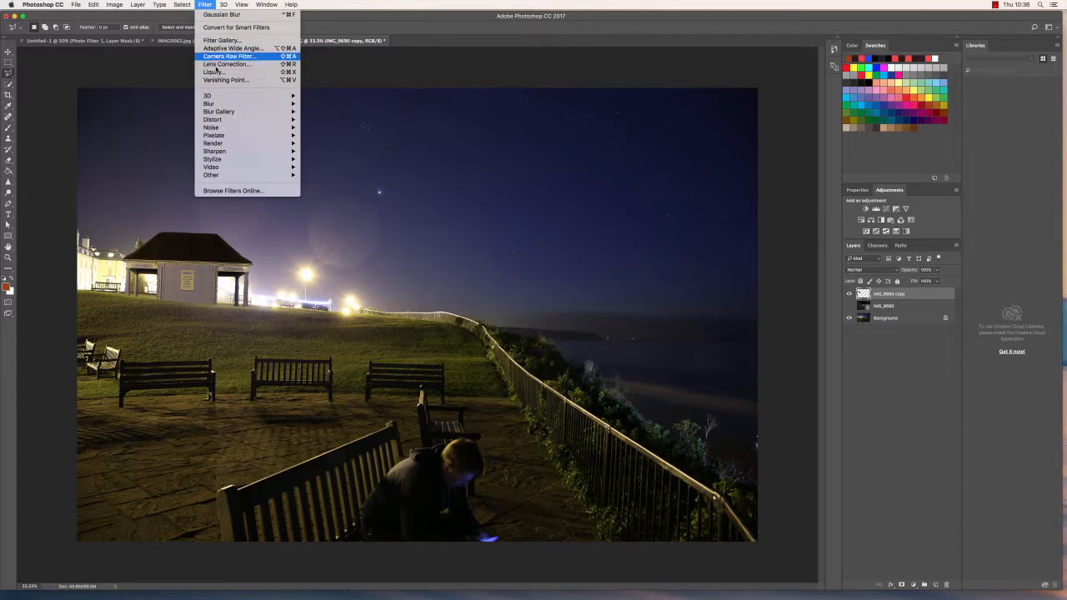
mouse_move(216, 106)
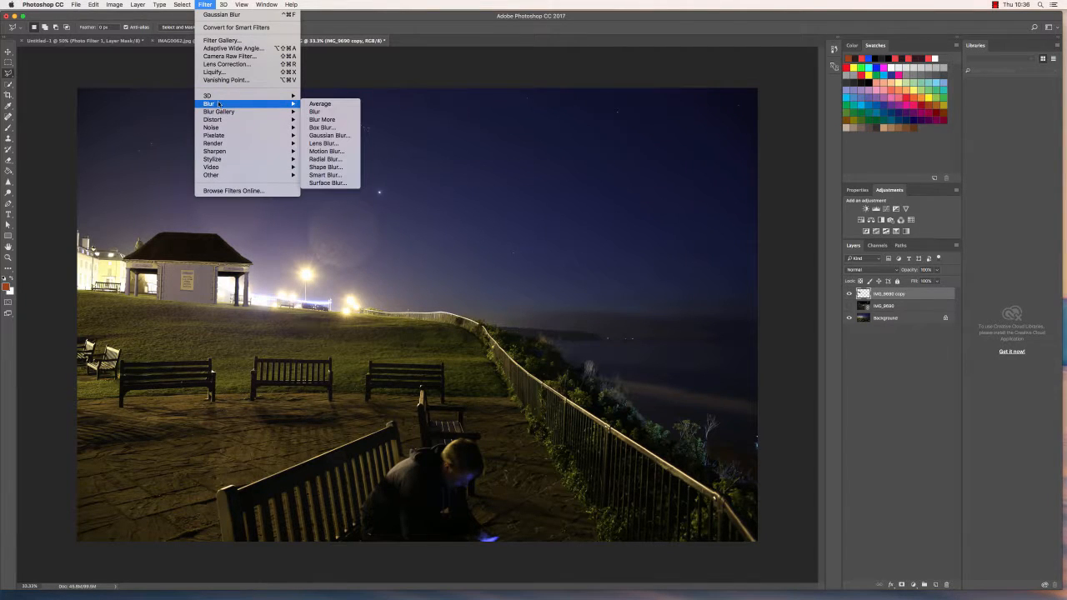
left_click(325, 135)
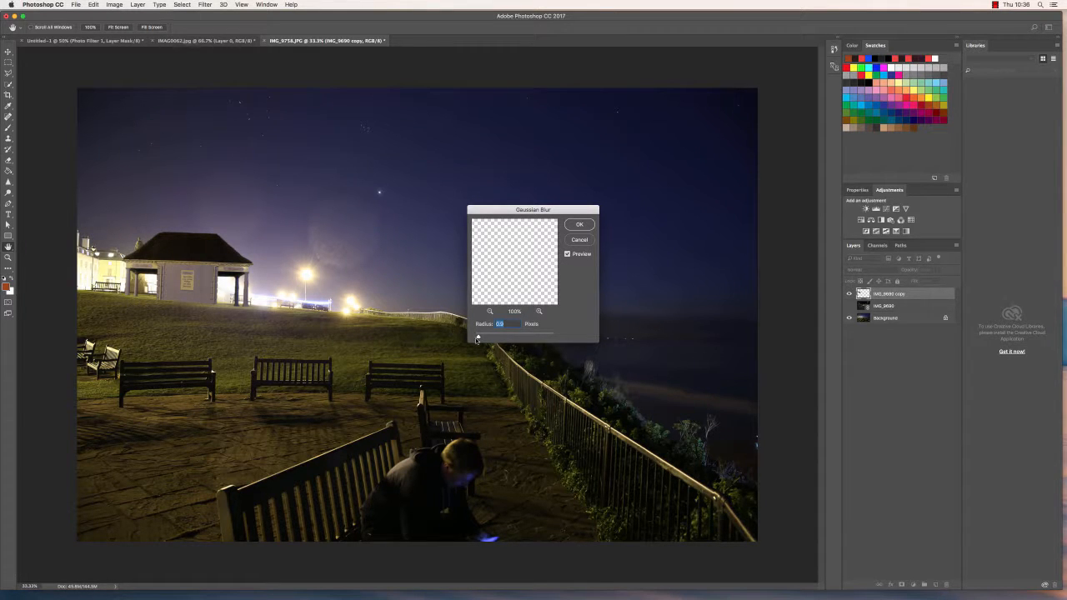
left_click_drag(489, 337, 496, 338)
left_click_drag(481, 338, 479, 338)
left_click(581, 224)
key("l")
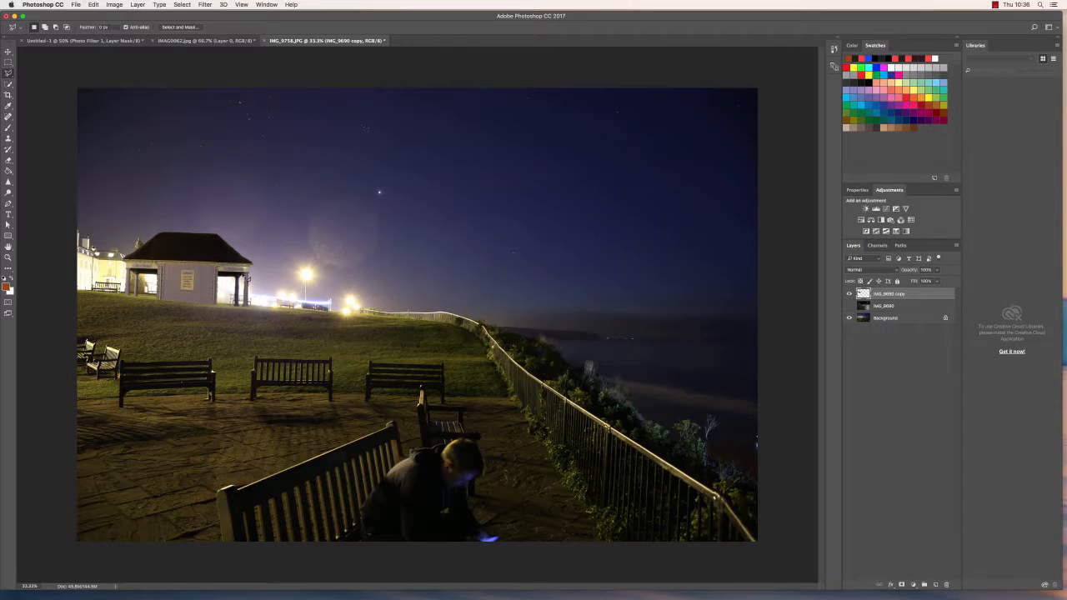
- Trim the ragged fringes along both sides of the kiosk's outer column under the Ice Creams sign using Polygonal Lasso selections
key("super+equal")
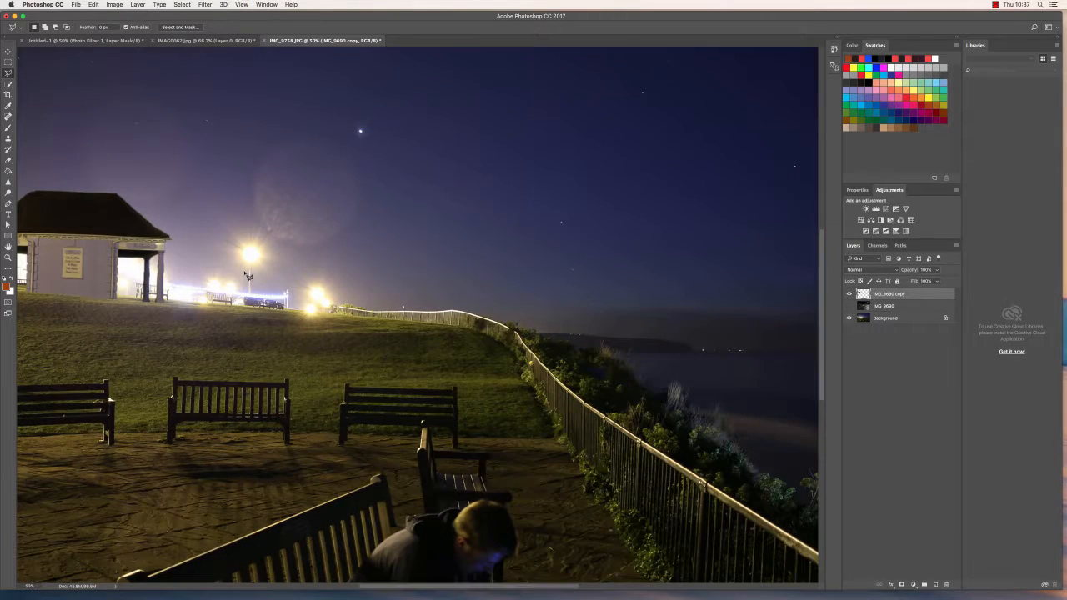
left_click_drag(193, 265, 352, 302)
key("super+equal")
key("super+equal")
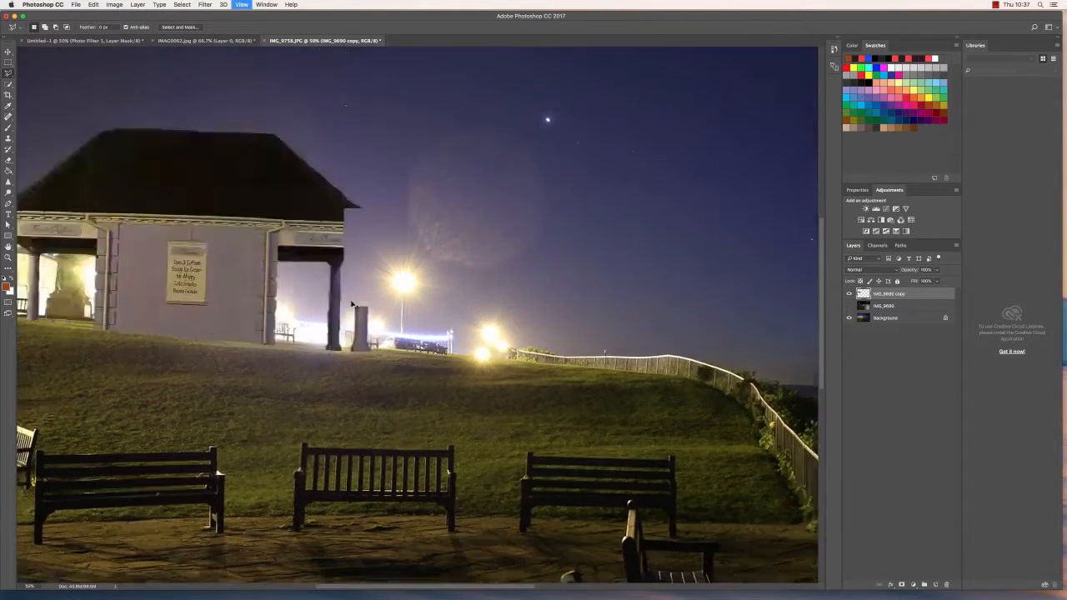
scroll(379, 288, "left", 5)
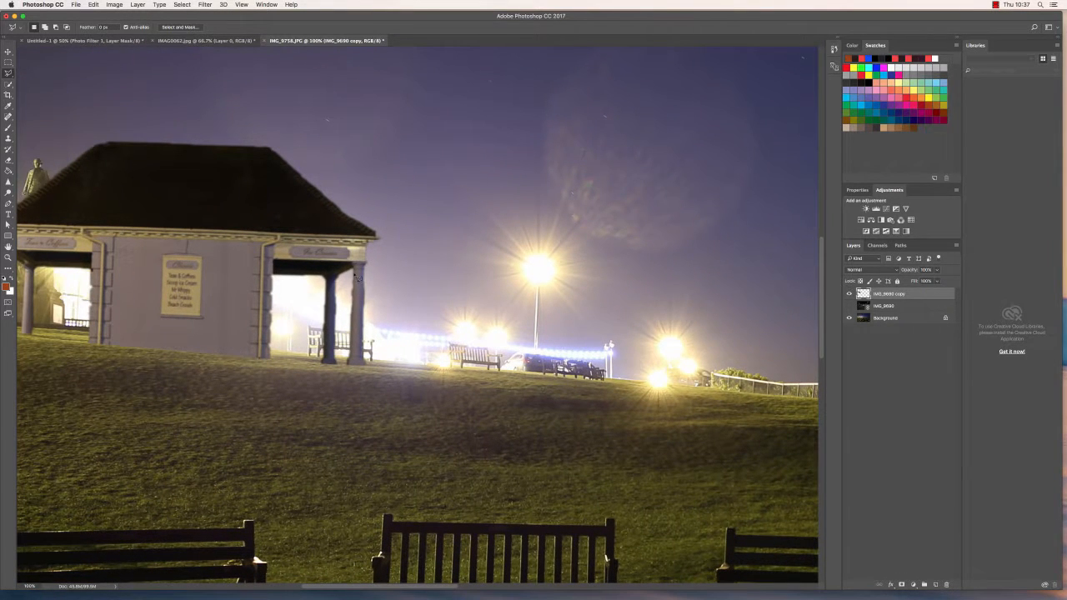
key("super+equal")
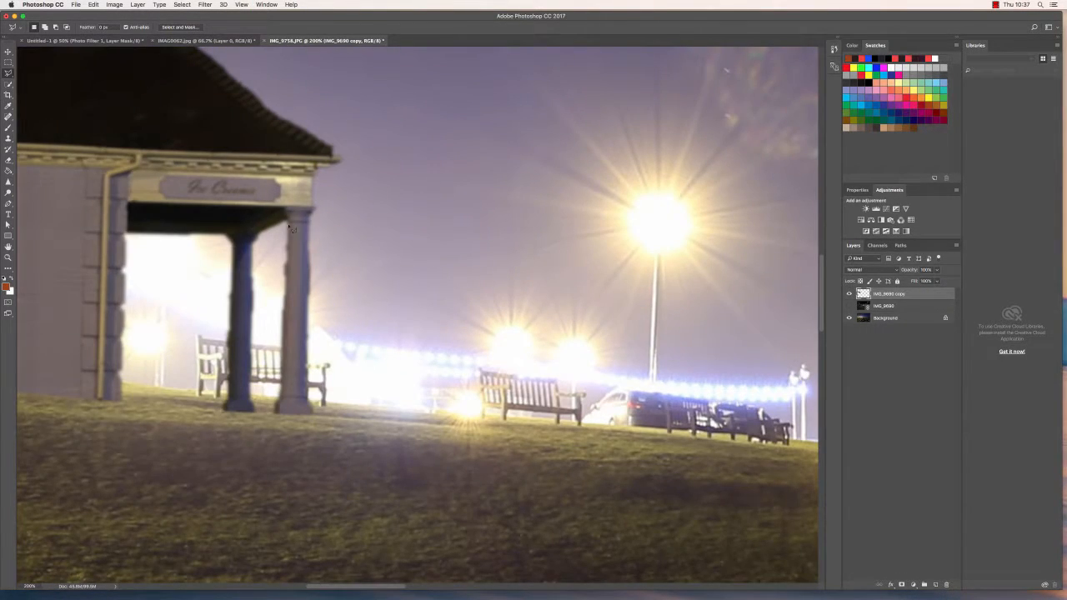
left_click_drag(284, 239, 285, 401)
mouse_move(270, 402)
left_mouse_down()
mouse_move(260, 258)
mouse_move(291, 228)
left_mouse_up()
key("super+d")
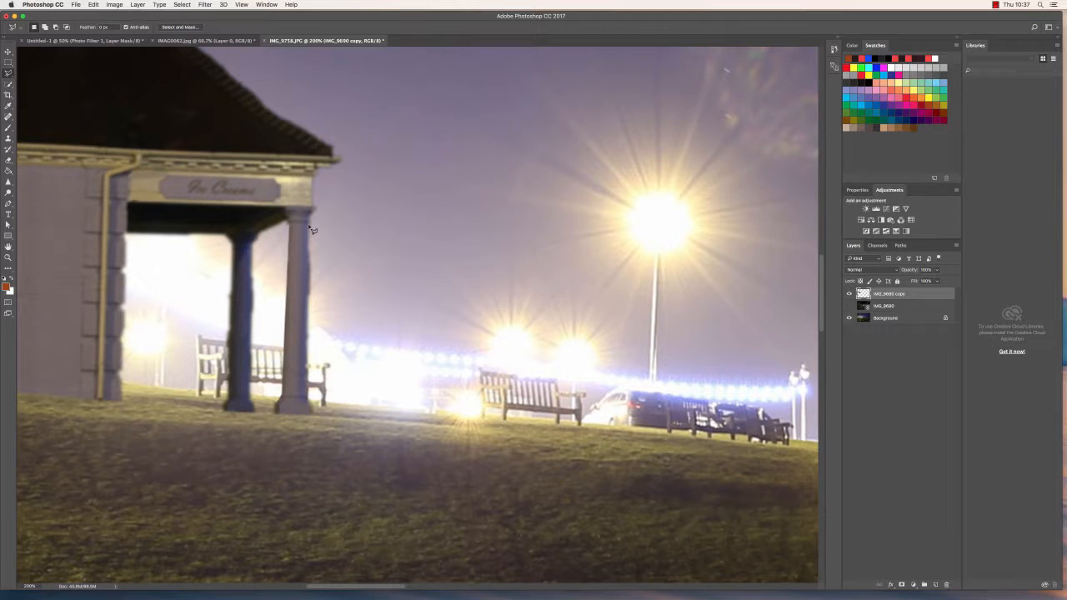
mouse_move(310, 227)
left_mouse_down()
mouse_move(308, 404)
mouse_move(318, 392)
mouse_move(311, 228)
left_mouse_up()
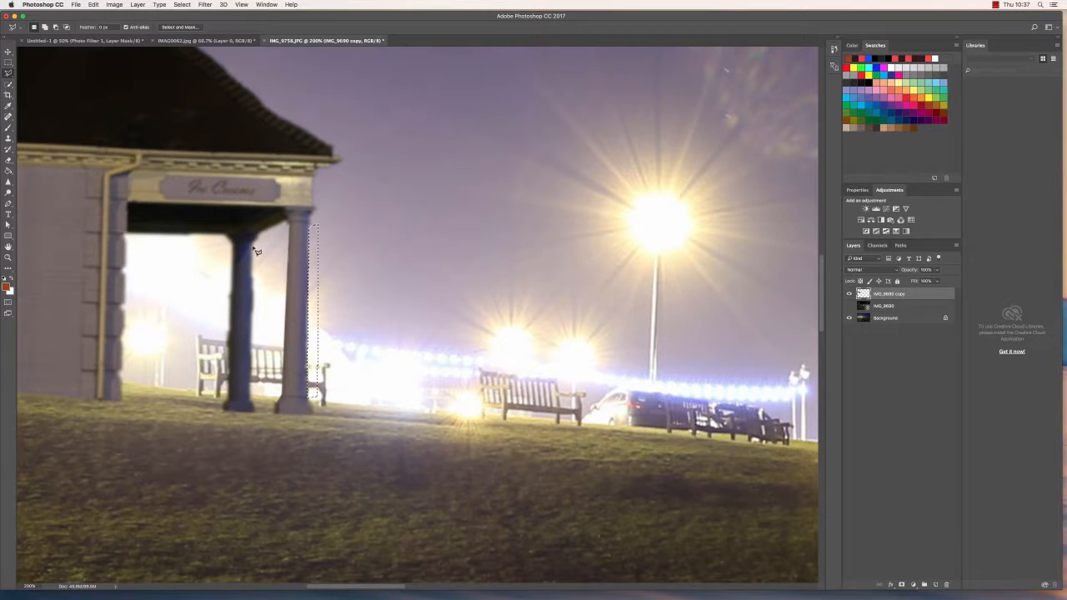
- Delete the ragged fringes along both sides of the darker inner column on the Ice Creams side, and deselect
mouse_move(256, 251)
left_mouse_down()
mouse_move(250, 400)
mouse_move(260, 402)
mouse_move(260, 254)
left_mouse_up()
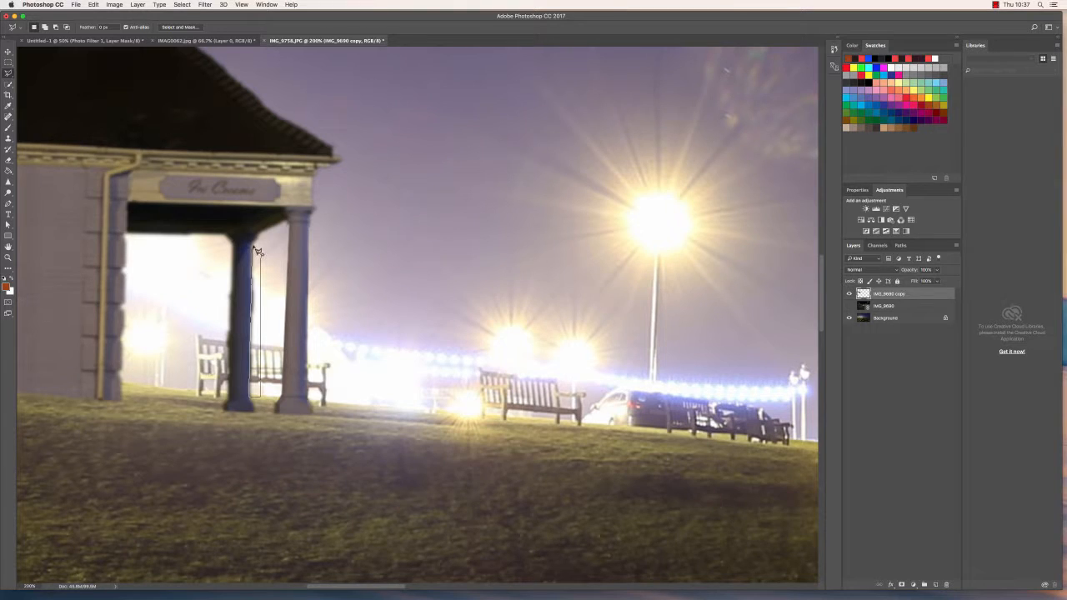
left_click(254, 248)
key("Delete")
left_click(232, 243)
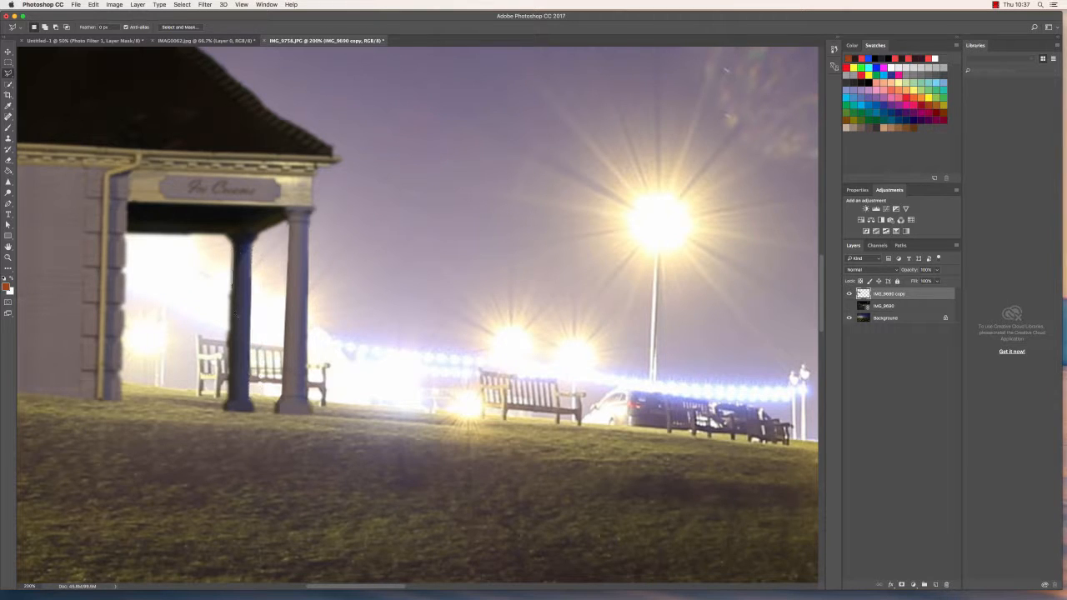
mouse_move(233, 246)
left_mouse_down()
mouse_move(227, 399)
mouse_move(205, 276)
mouse_move(234, 248)
left_mouse_up()
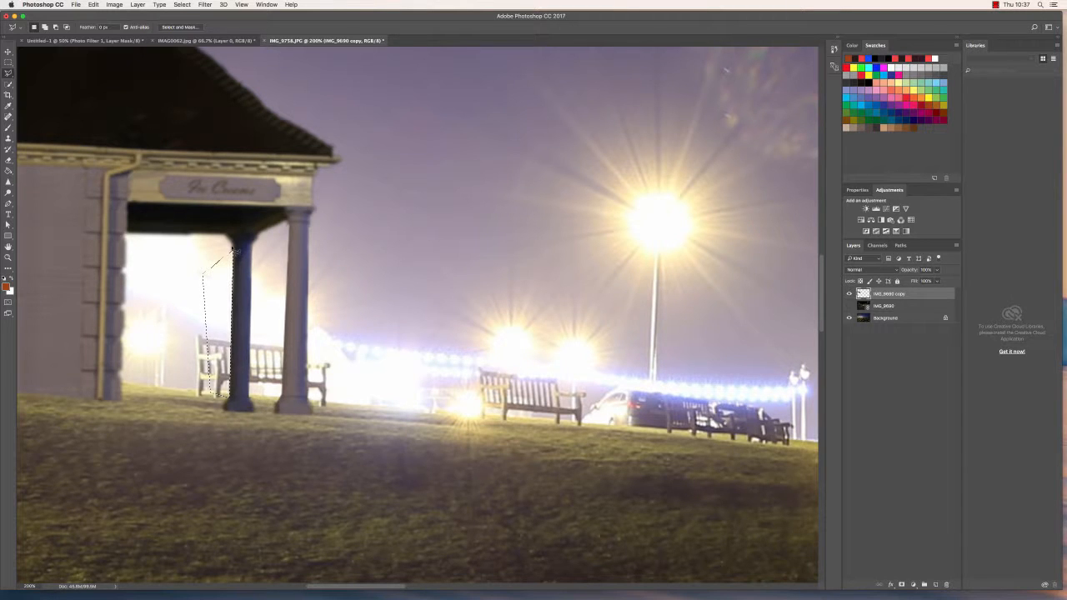
key("Delete")
key("super+d")
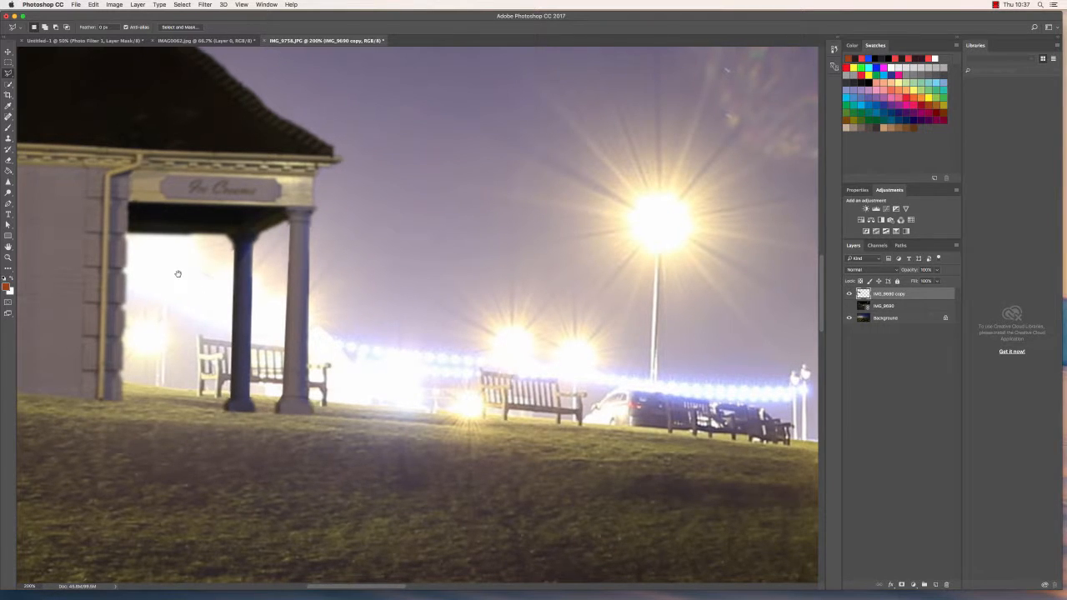
- Trim the ragged fringe beside the kiosk's inner column under the Teas & Coffees sign using a narrow Polygonal Lasso selection, and deselect
left_click_drag(177, 275, 279, 296)
left_click_drag(192, 295, 369, 330)
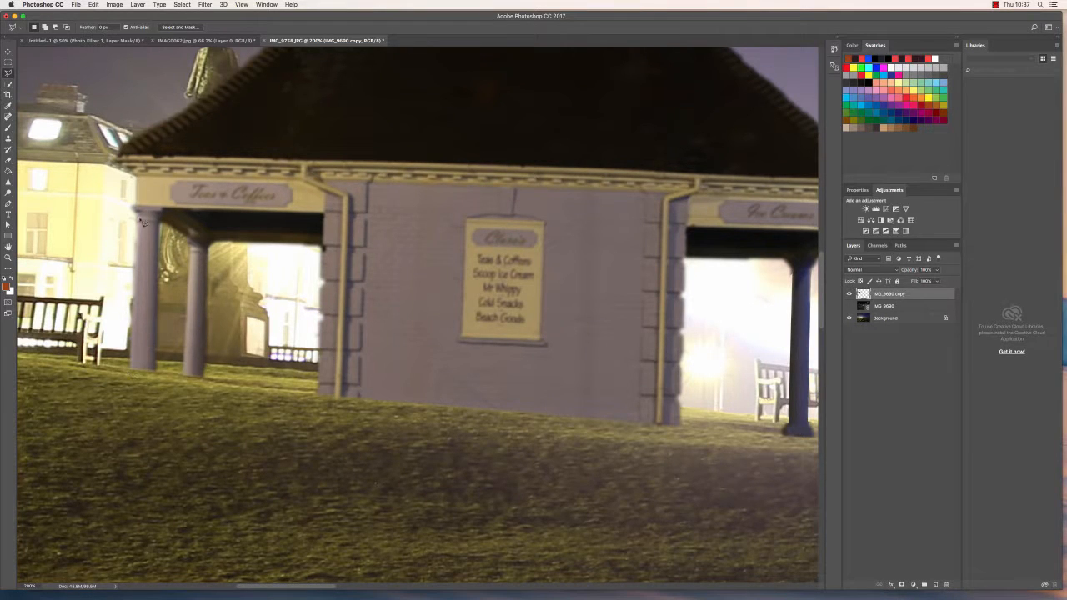
left_click(211, 255)
left_click(205, 378)
left_click(216, 378)
left_click(211, 255)
key("super+d")
- Darken the kiosk's Ice Creams side and the front wall around the menu sign with the Burn Tool
scroll(494, 261, "right", 5)
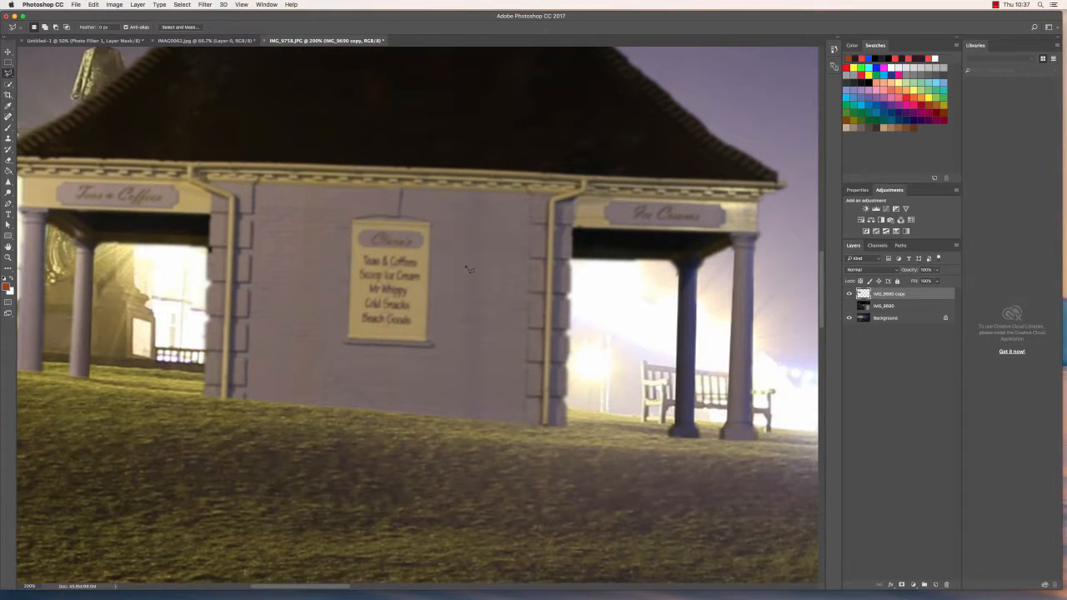
key("super+minus")
key("super+minus")
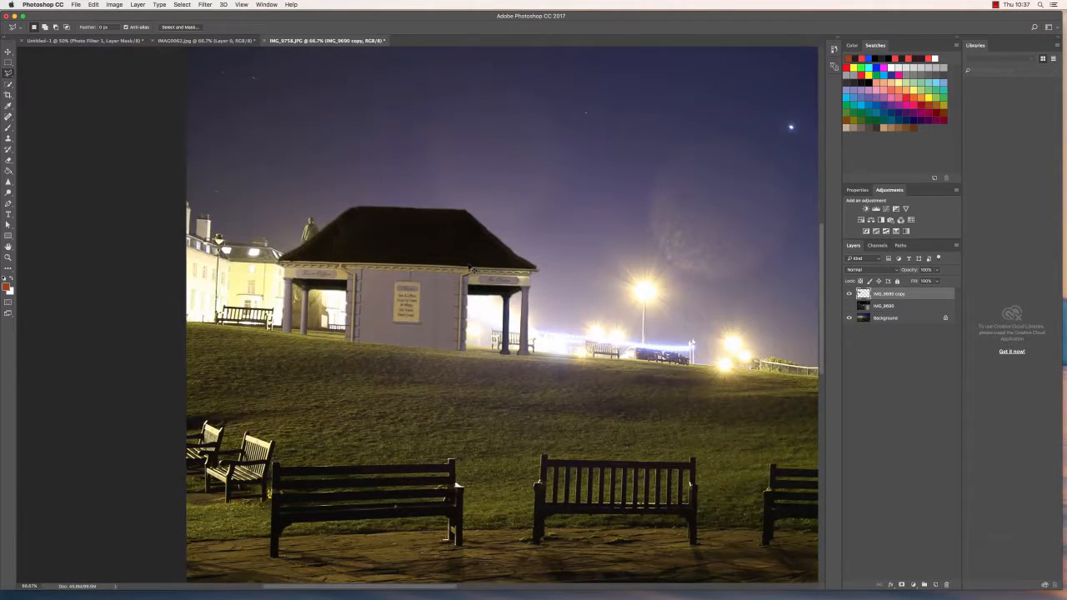
scroll(471, 264, "right", 6)
scroll(450, 250, "down", 2)
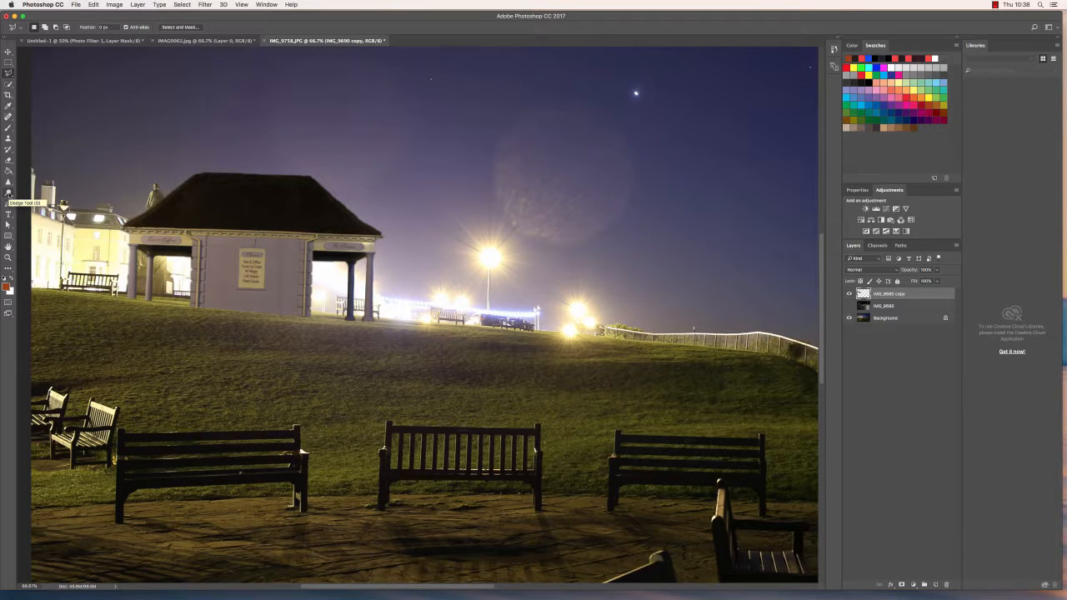
left_click(9, 194)
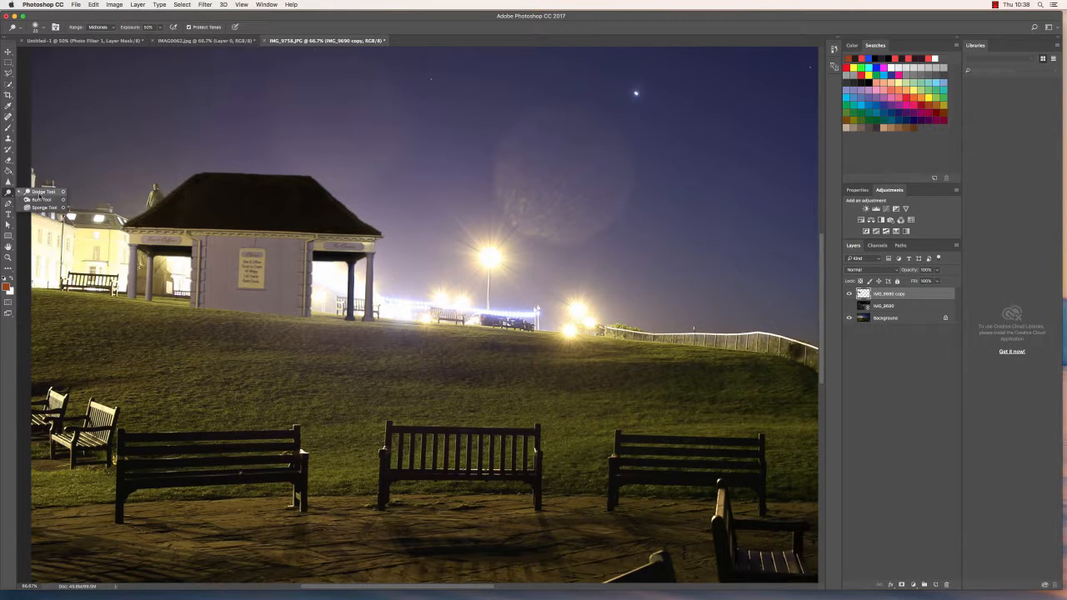
left_click(50, 200)
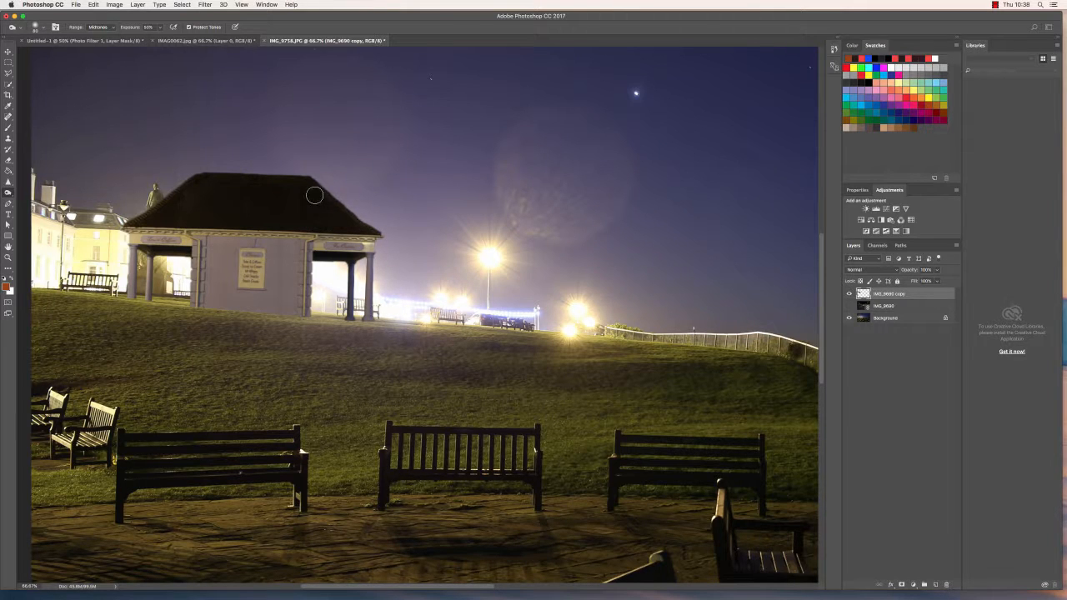
mouse_move(358, 241)
left_mouse_down()
mouse_move(287, 235)
mouse_move(308, 247)
mouse_move(304, 277)
mouse_move(280, 227)
mouse_move(283, 298)
mouse_move(260, 271)
left_mouse_up()
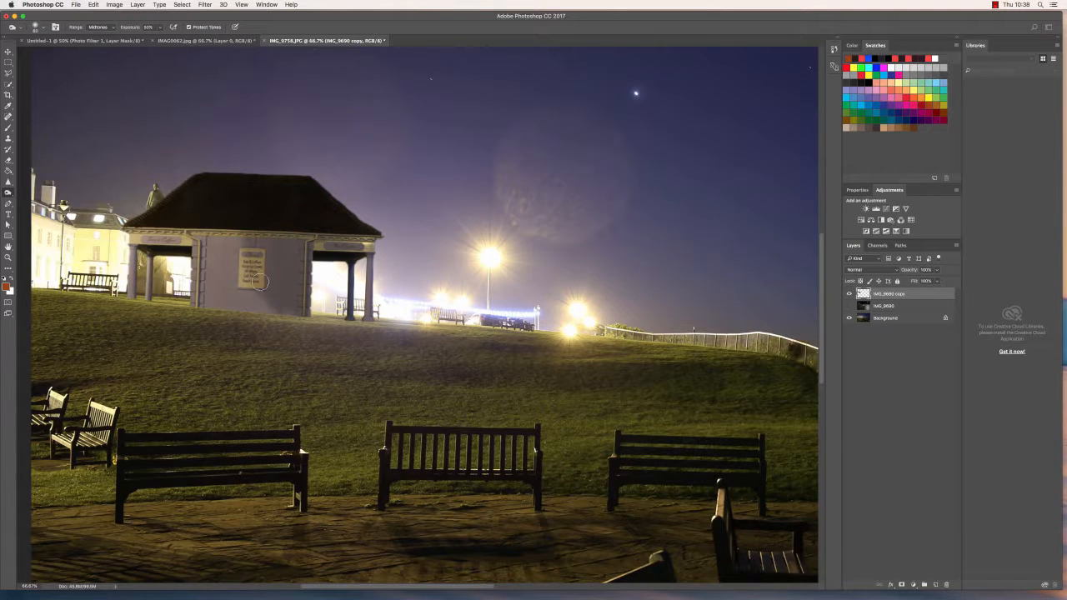
- Burn the kiosk's lower front wall and upward across the roof with a larger brush
key("bracketright")
key("bracketright")
key("bracketright")
key("bracketright")
key("bracketright")
mouse_move(282, 307)
left_mouse_down()
mouse_move(231, 202)
mouse_move(258, 255)
mouse_move(251, 288)
mouse_move(233, 300)
mouse_move(223, 192)
left_mouse_up()
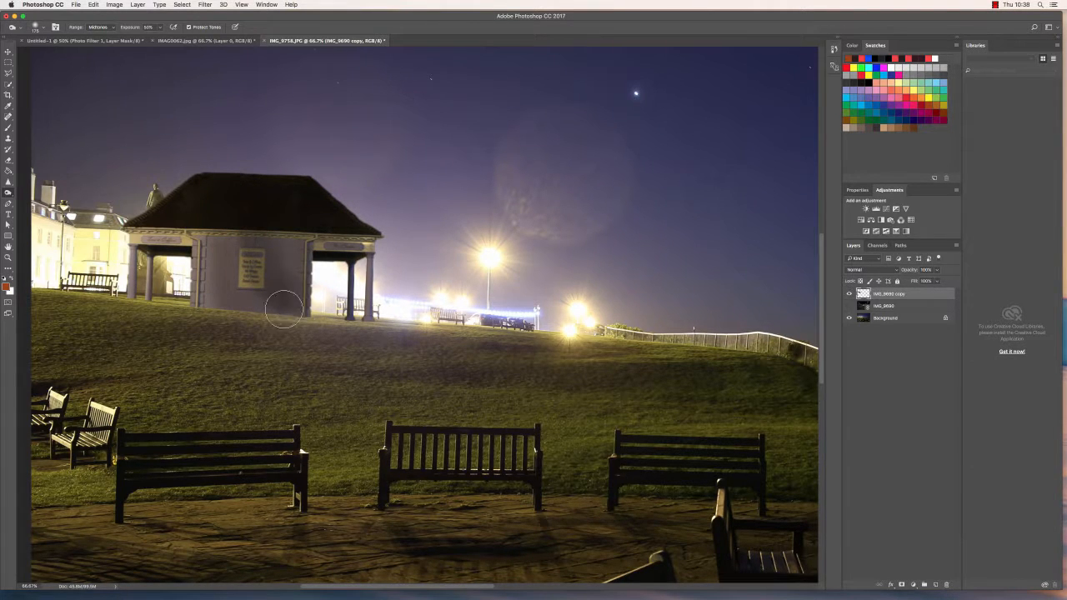
- Burn the base of the kiosk's wall, the Ice Creams columns and the Teas & Coffees porch, using a slightly smaller brush for the porch
mouse_move(284, 308)
left_mouse_down()
mouse_move(259, 232)
mouse_move(220, 210)
mouse_move(59, 271)
mouse_move(232, 190)
mouse_move(189, 235)
mouse_move(211, 235)
mouse_move(203, 221)
mouse_move(261, 270)
mouse_move(218, 202)
mouse_move(287, 234)
mouse_move(300, 264)
mouse_move(322, 246)
mouse_move(280, 246)
mouse_move(296, 293)
mouse_move(267, 329)
mouse_move(276, 323)
mouse_move(202, 322)
mouse_move(281, 303)
mouse_move(269, 323)
mouse_move(278, 317)
mouse_move(252, 326)
mouse_move(276, 323)
mouse_move(217, 321)
mouse_move(306, 326)
mouse_move(320, 294)
mouse_move(349, 299)
mouse_move(349, 270)
mouse_move(323, 263)
mouse_move(349, 284)
left_mouse_up()
key("bracketleft")
key("bracketleft")
left_click_drag(175, 290, 147, 301)
- Burn the inner column under the Teas & Coffees sign down to its foot with a much smaller brush
key("bracketleft")
key("bracketleft")
key("bracketleft")
key("bracketleft")
key("bracketleft")
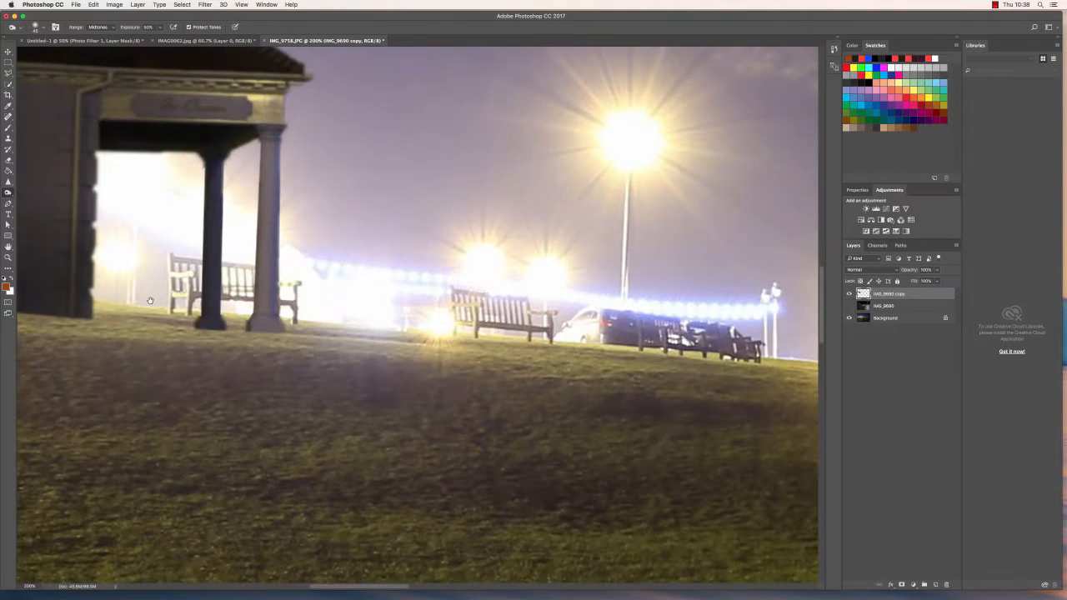
left_click_drag(142, 265, 450, 285)
mouse_move(257, 288)
left_mouse_down()
mouse_move(392, 337)
mouse_move(474, 340)
mouse_move(581, 374)
left_mouse_up()
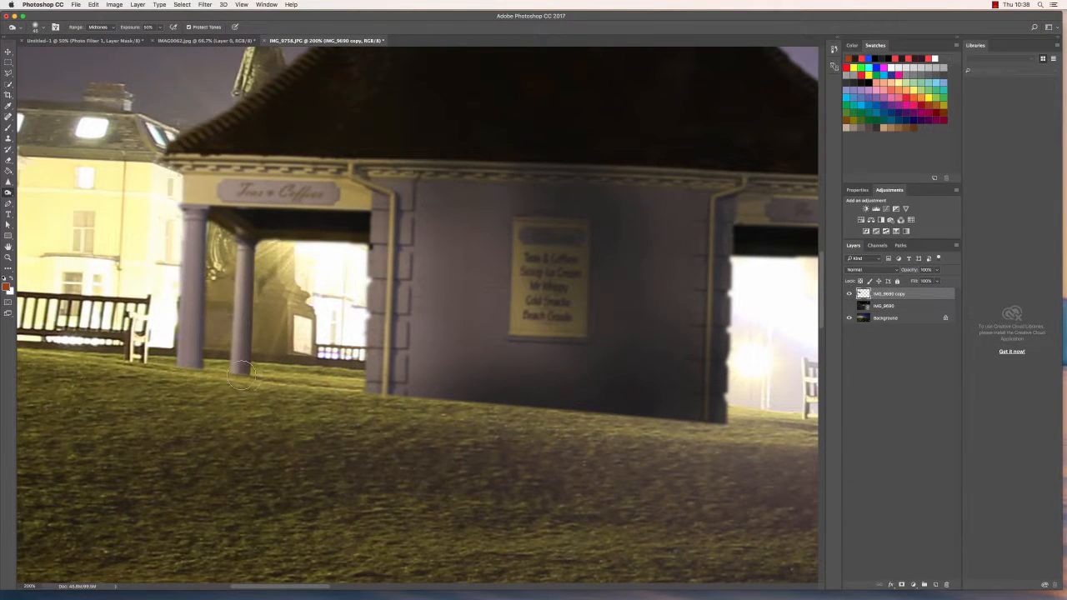
mouse_move(233, 359)
left_mouse_down()
mouse_move(235, 246)
mouse_move(232, 376)
left_mouse_up()
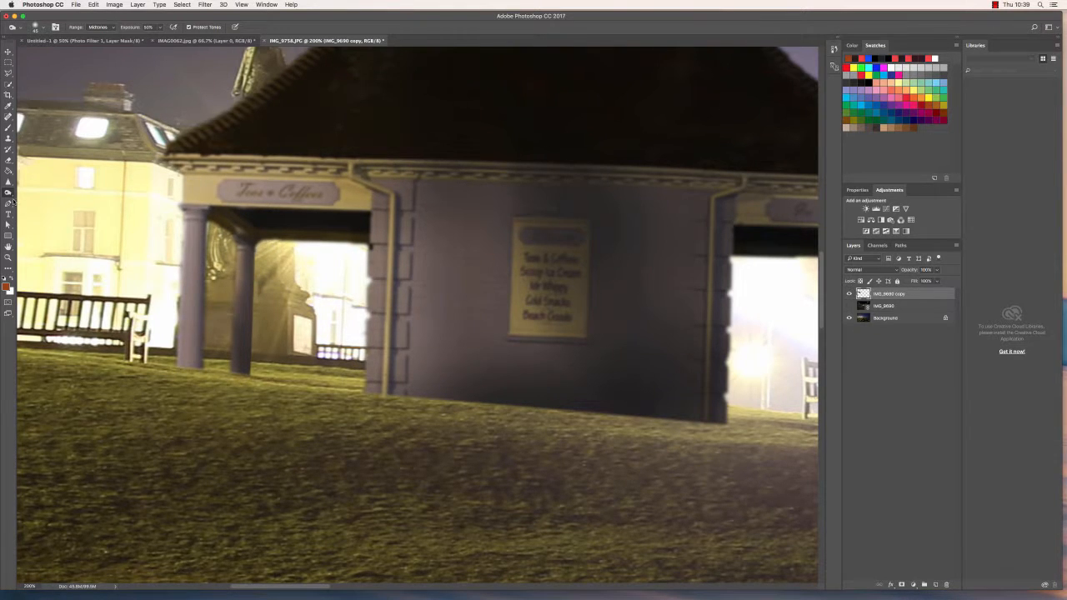
- Brighten the light-facing edge of the inner Teas & Coffees column with a small Dodge Tool brush, and undo the last stroke
left_click(7, 191)
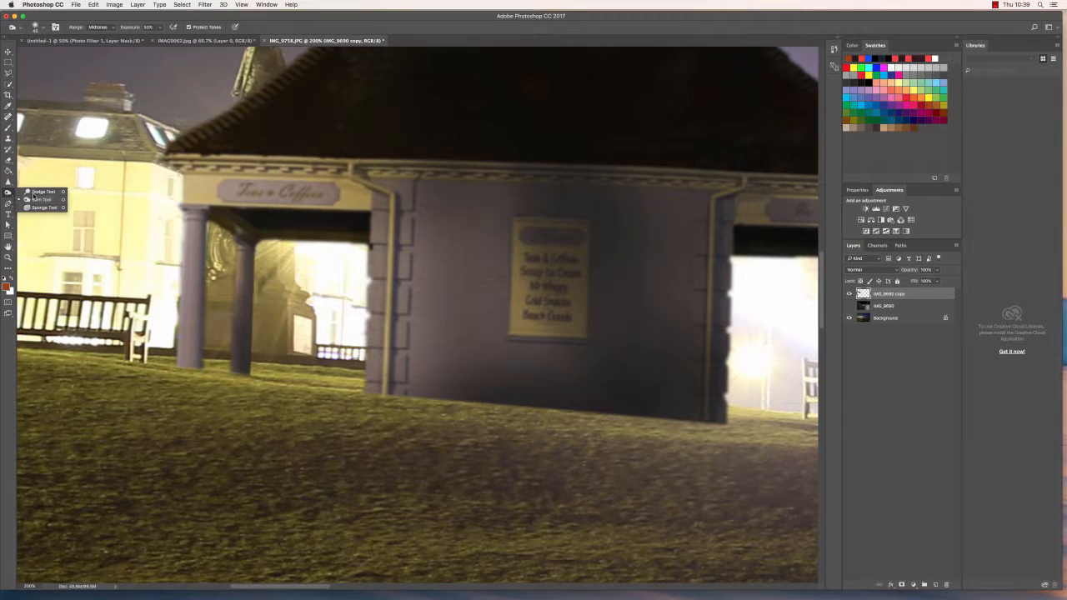
left_click(35, 194)
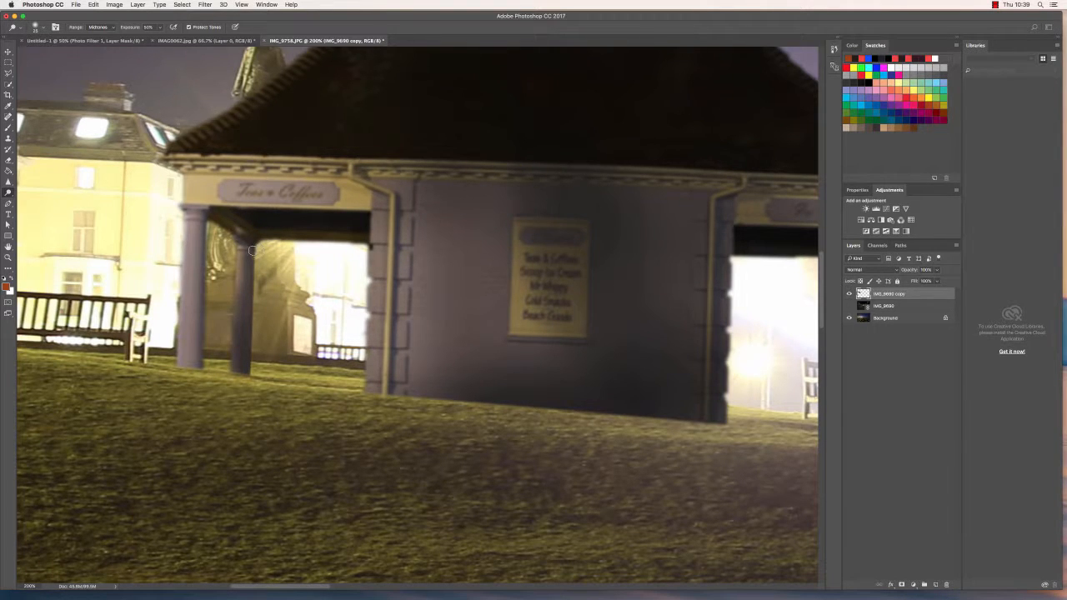
key("bracketleft")
key("bracketleft")
mouse_move(249, 337)
left_mouse_down()
mouse_move(250, 271)
mouse_move(252, 343)
left_mouse_up()
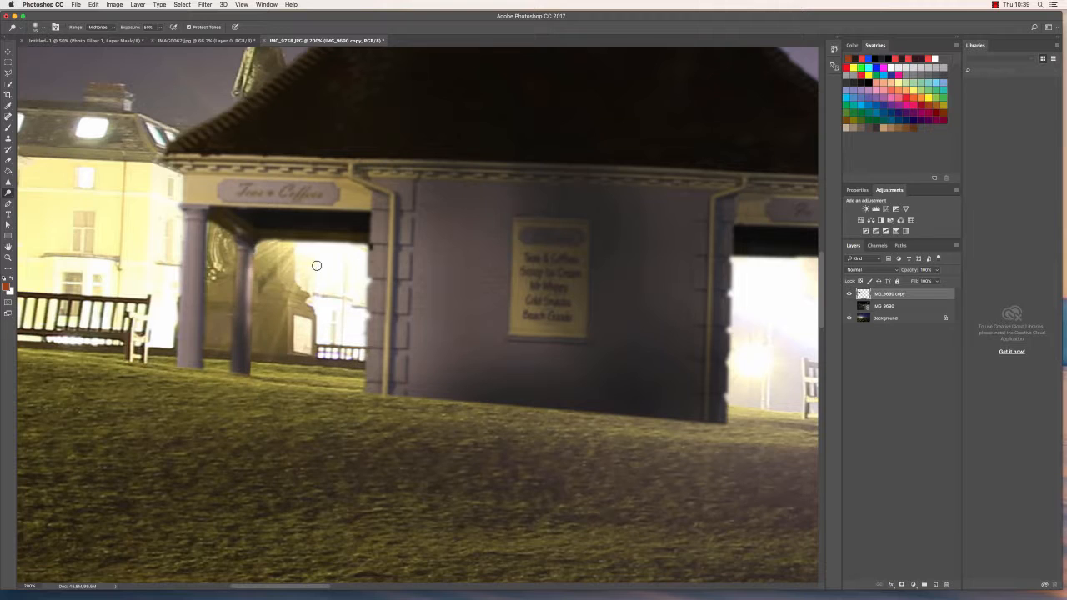
key("super+z")
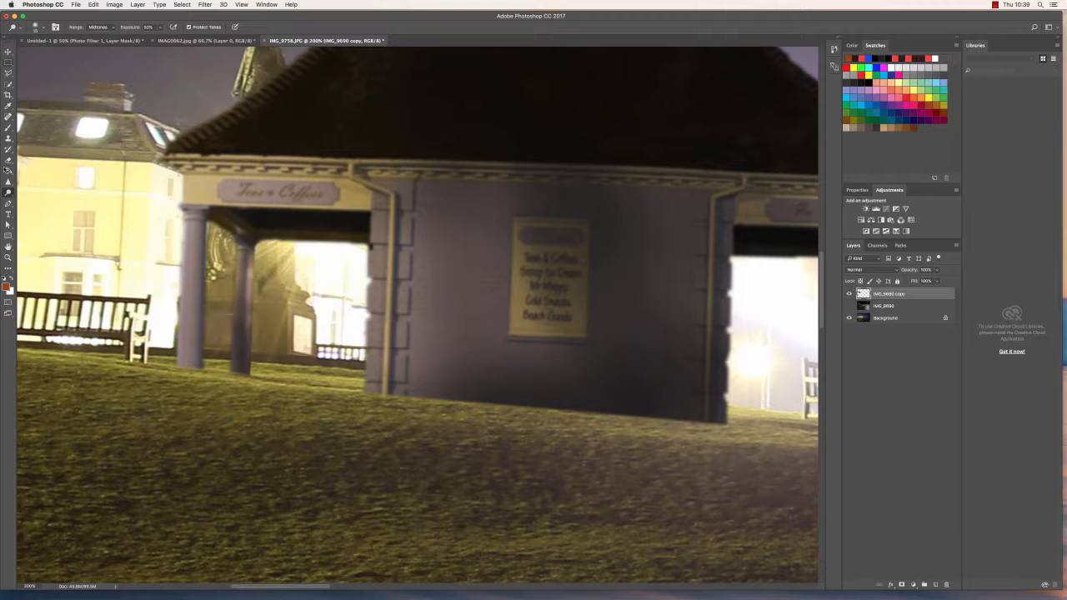
- Burn the outer column under the Teas & Coffees sign along its length with a slightly larger brush
left_click(8, 193)
left_click(36, 201)
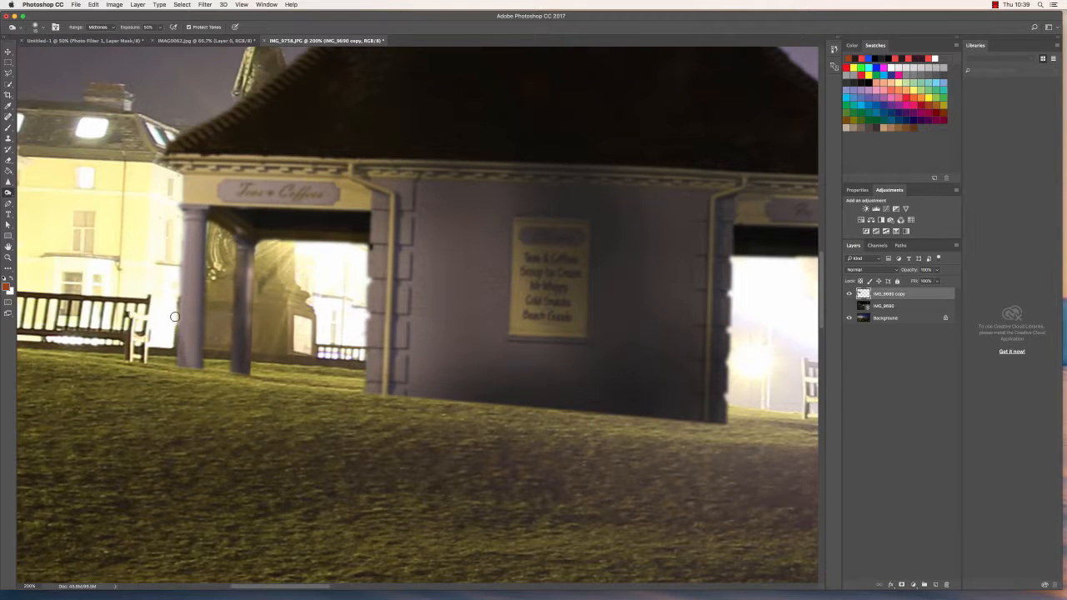
key("bracketright")
key("bracketright")
key("bracketright")
mouse_move(185, 367)
left_mouse_down()
mouse_move(173, 336)
mouse_move(186, 366)
left_mouse_up()
mouse_move(169, 290)
left_mouse_down()
mouse_move(201, 386)
mouse_move(181, 297)
mouse_move(183, 241)
mouse_move(181, 320)
mouse_move(190, 384)
mouse_move(179, 226)
mouse_move(191, 365)
mouse_move(178, 236)
left_mouse_up()
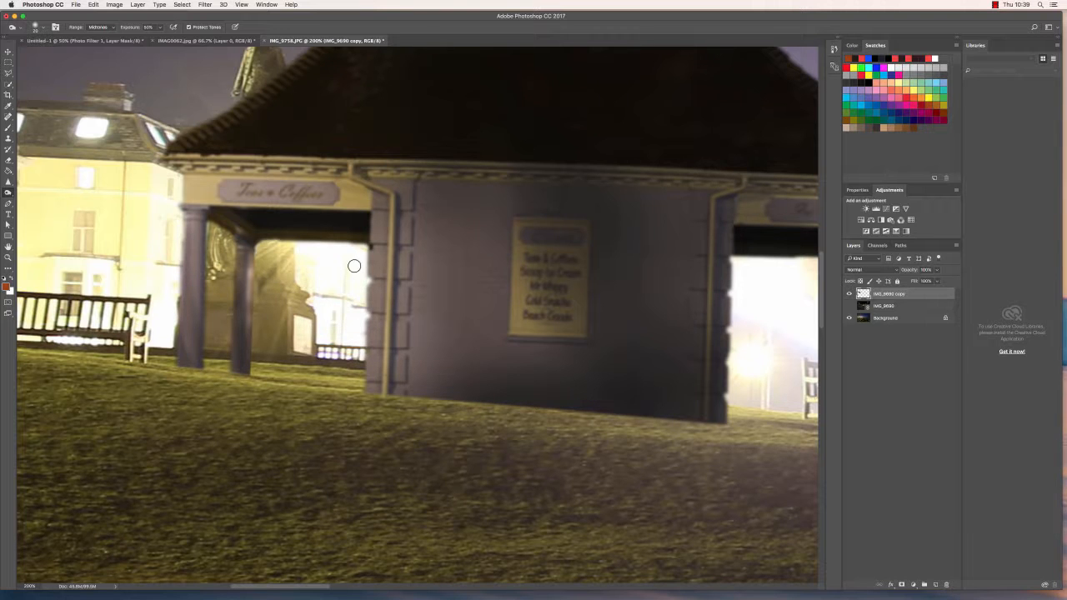
- Check how the darkened kiosk blends into the whole night scene
key("super+minus")
key("super+minus")
key("super+minus")
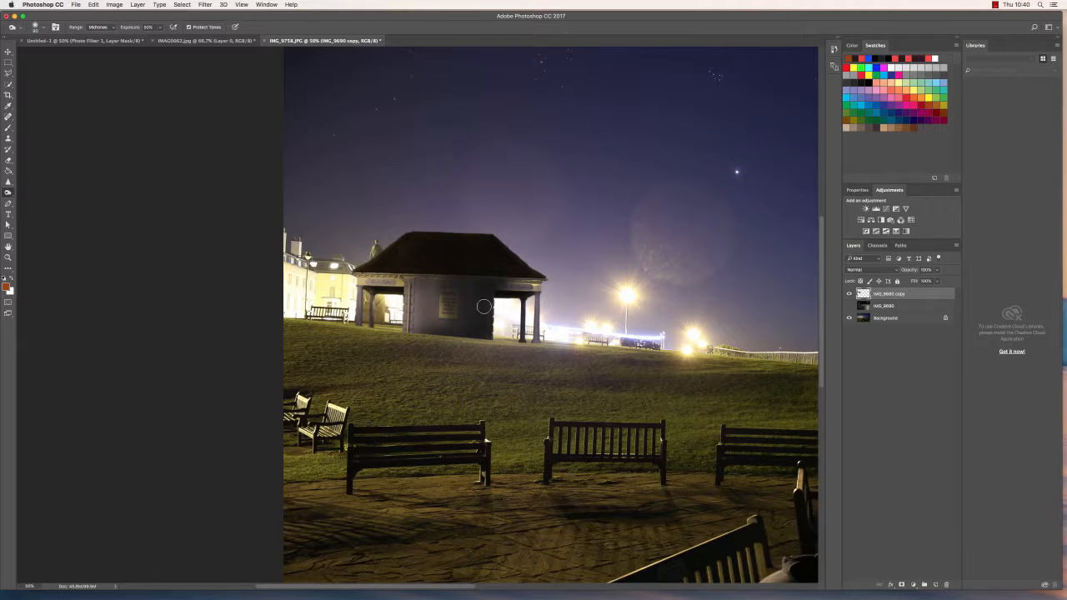
scroll(605, 343, "right", 5)
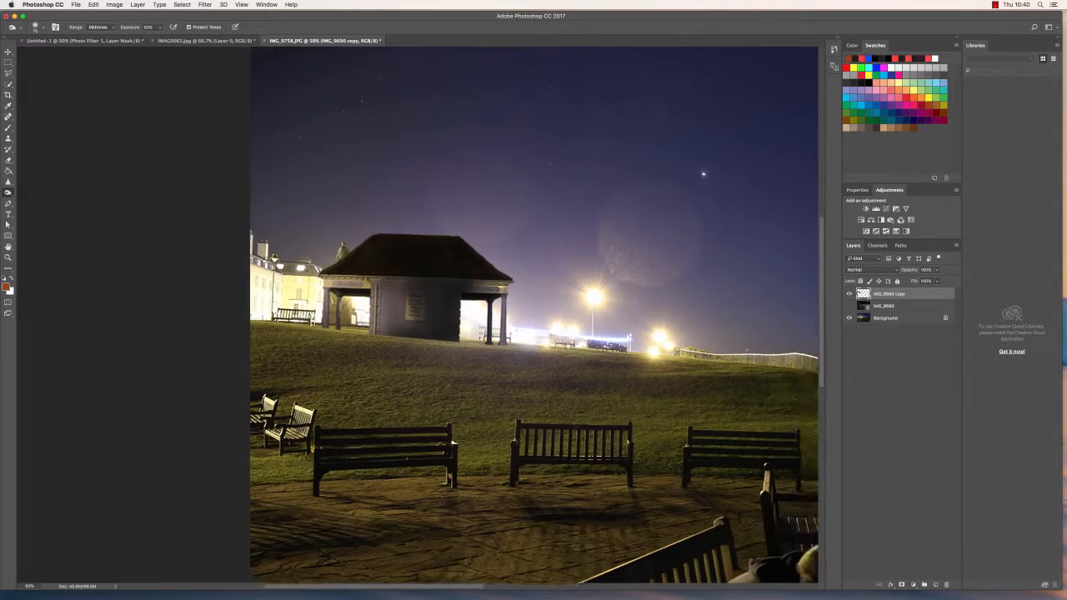
scroll(441, 333, "right", 5)
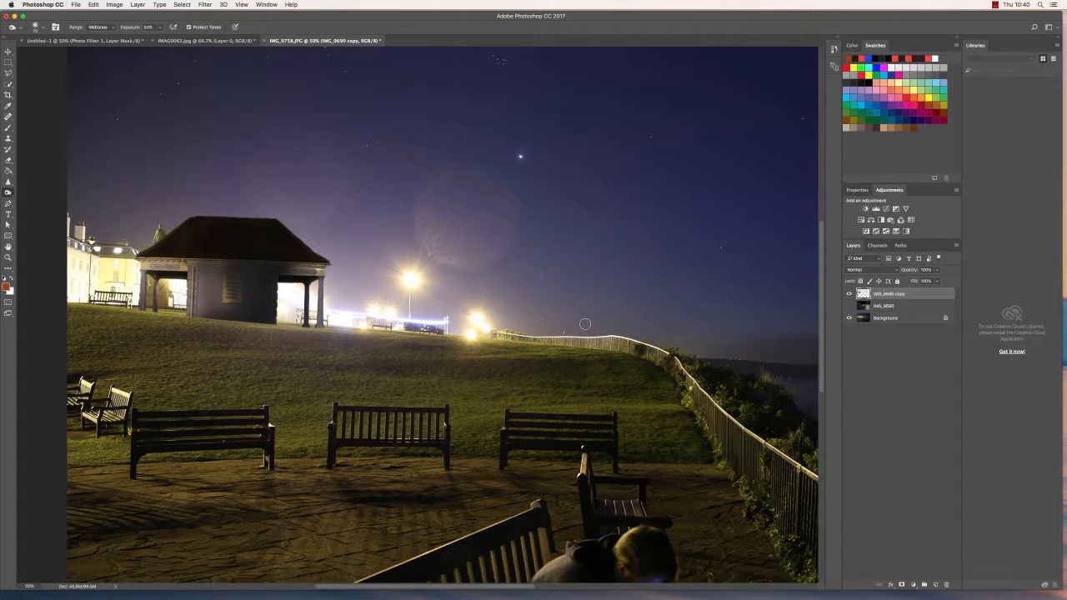
key("super+minus")
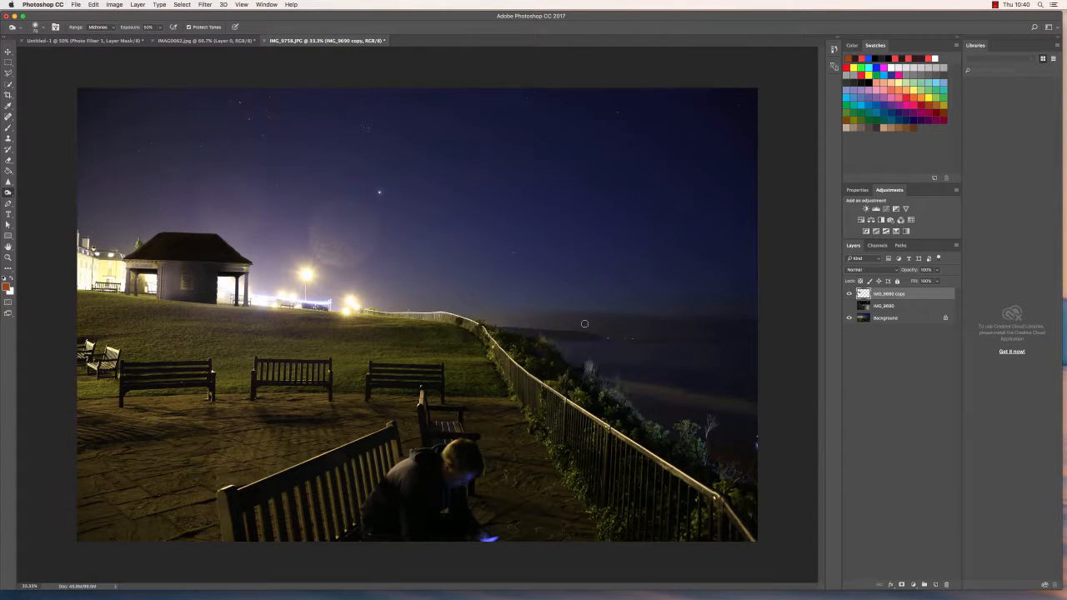